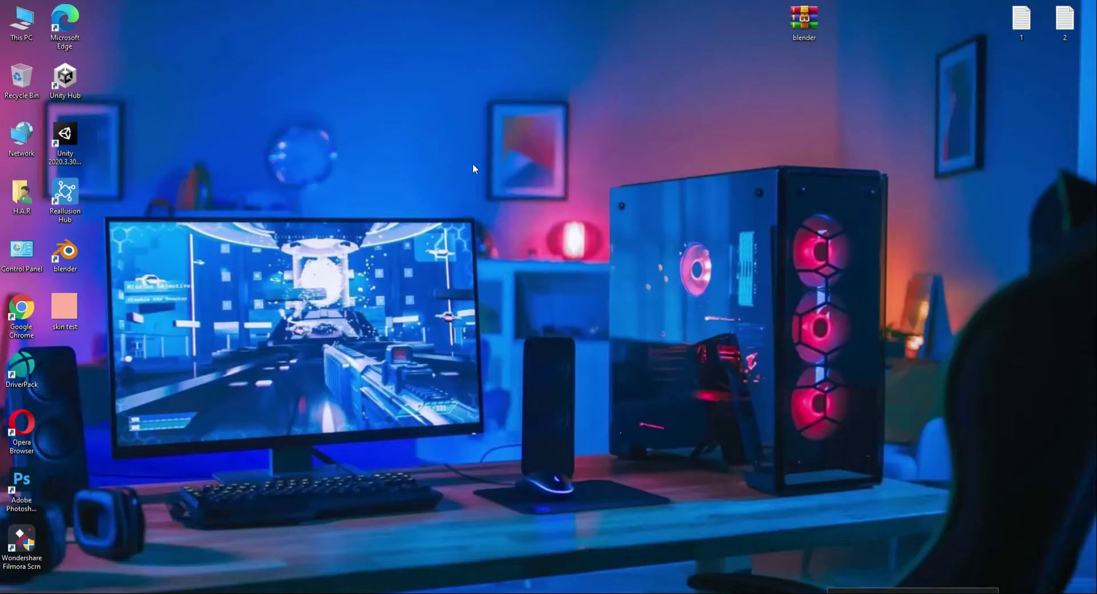
# Refresh the desktop three times
pyautogui.rightClick(480, 196)
pyautogui.click(517, 231)
pyautogui.rightClick(512, 179)
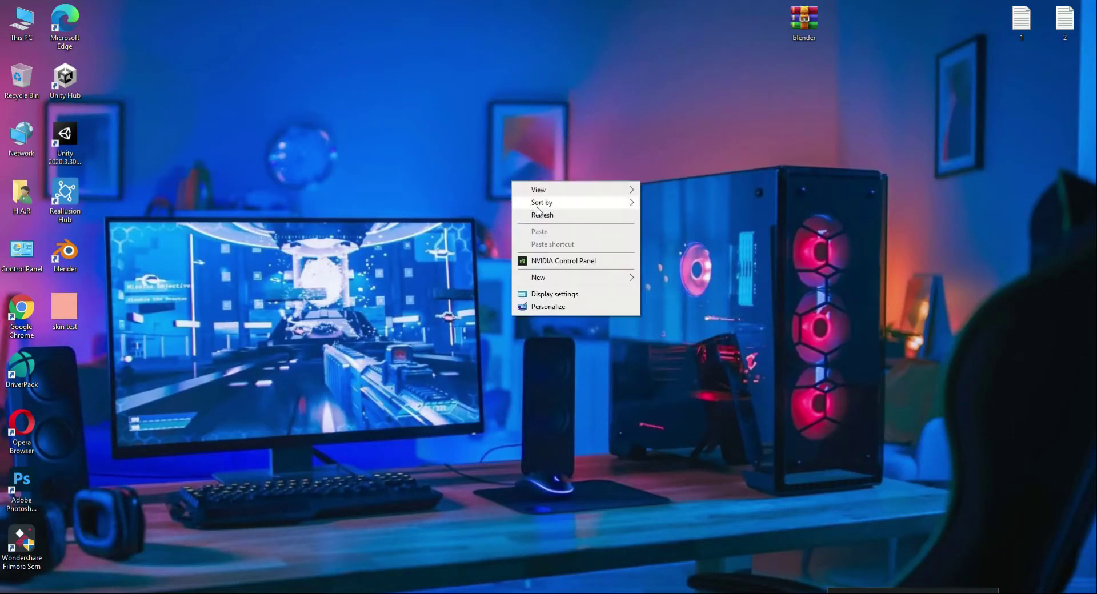
pyautogui.click(522, 215)
pyautogui.rightClick(518, 174)
pyautogui.click(536, 211)
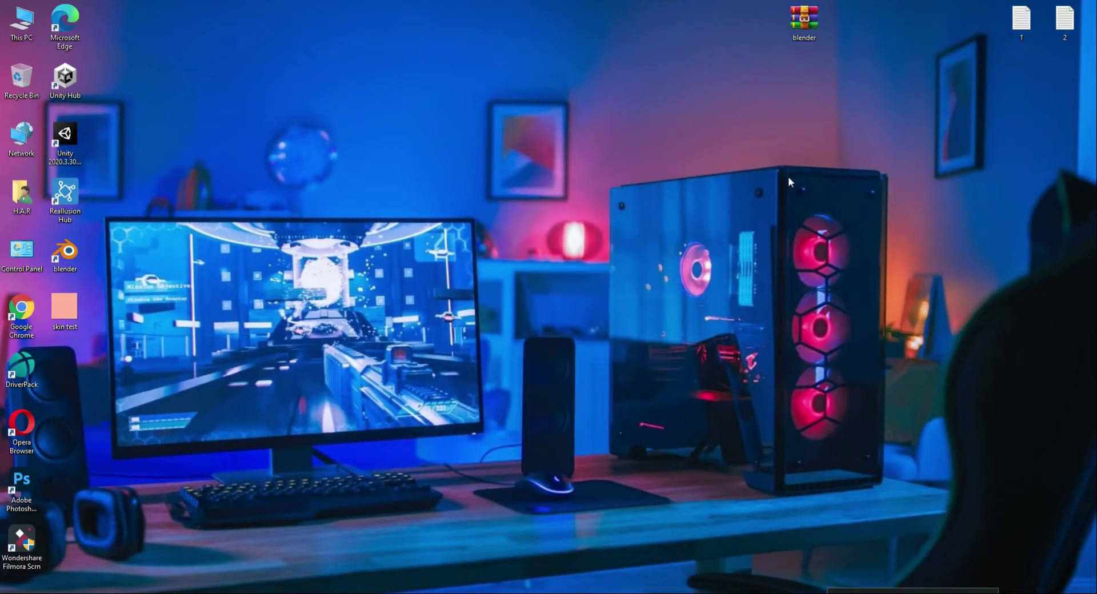
# Copy the MakeHuman downloads URL from text note 1, then close Notepad
pyautogui.doubleClick(1001, 25)
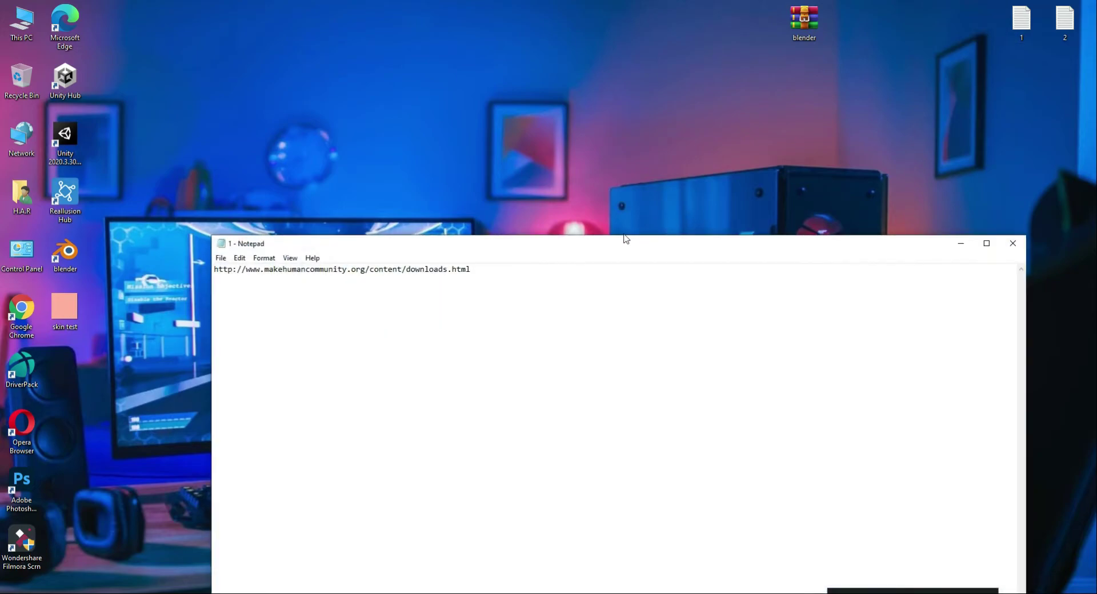
pyautogui.moveTo(470, 269); pyautogui.dragTo(214, 269)
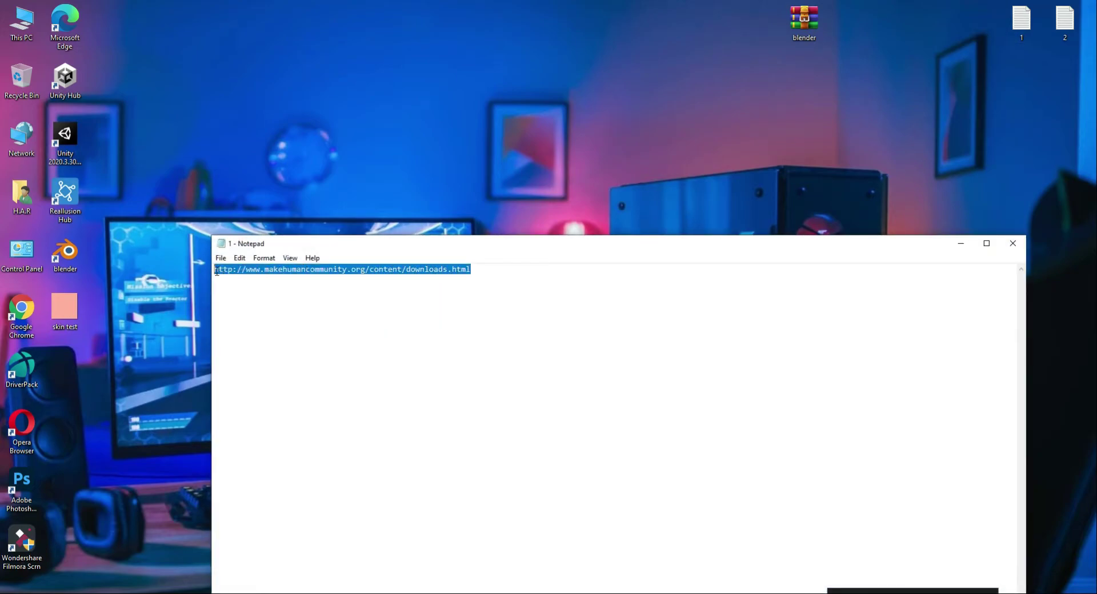
pyautogui.rightClick(257, 269)
pyautogui.click(301, 305)
pyautogui.click(1012, 242)
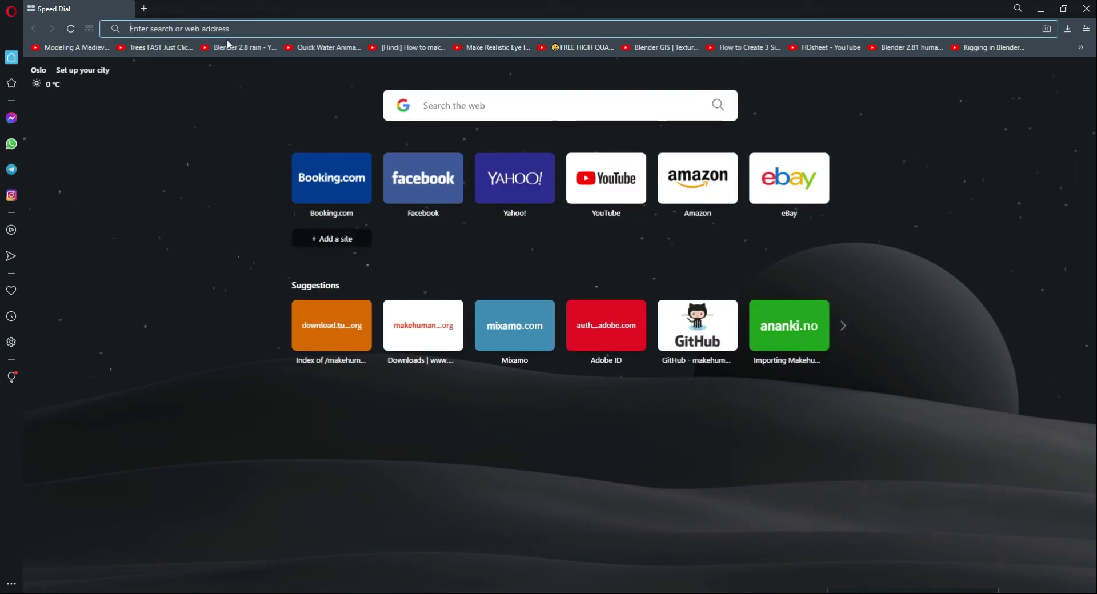
# Load the pasted MakeHuman downloads URL and download mpfb2-latest.zip from the plugins directory
pyautogui.rightClick(264, 31)
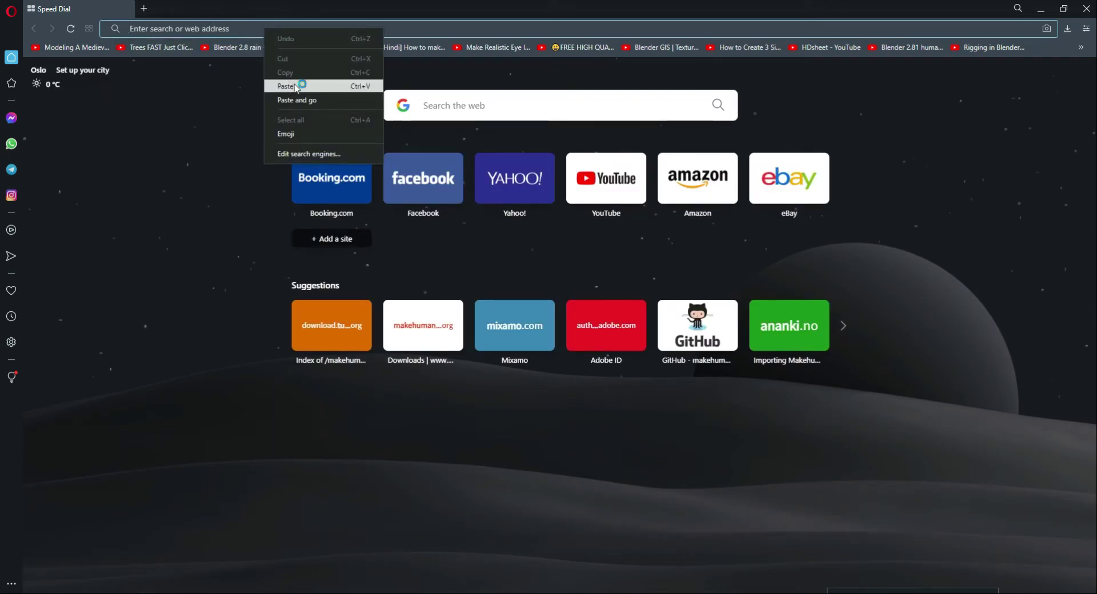
pyautogui.click(300, 86)
pyautogui.press('Return')
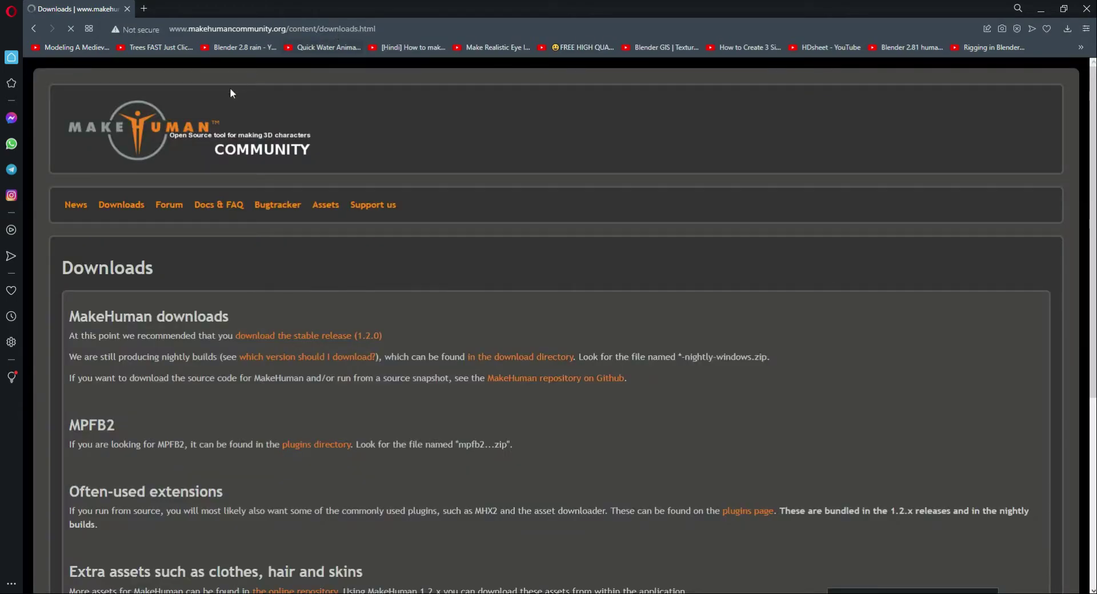
pyautogui.scroll(-3, 255, 251)
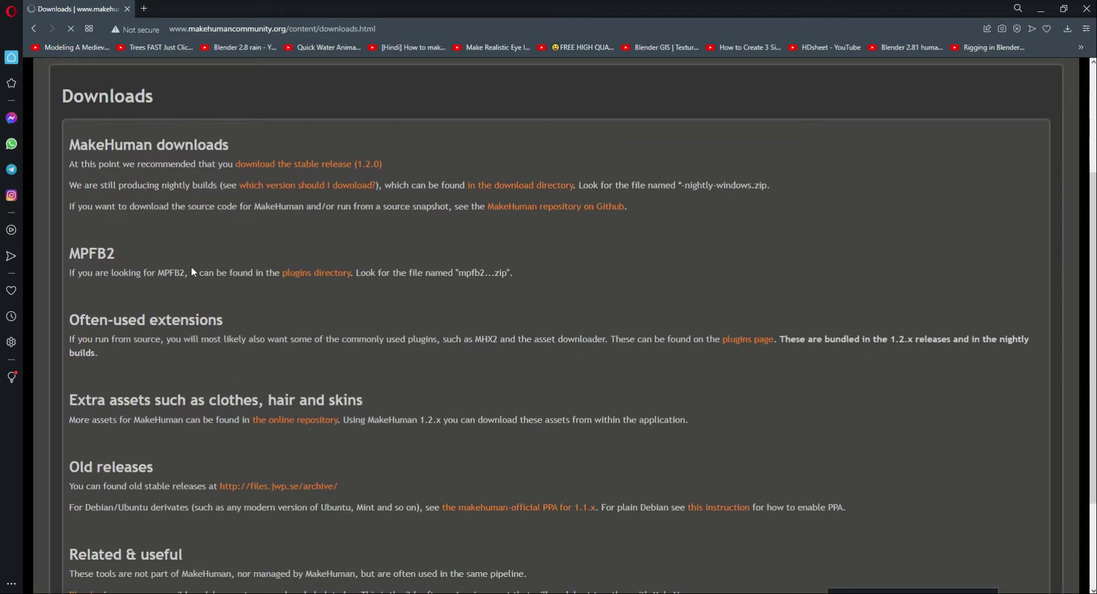
pyautogui.click(313, 273)
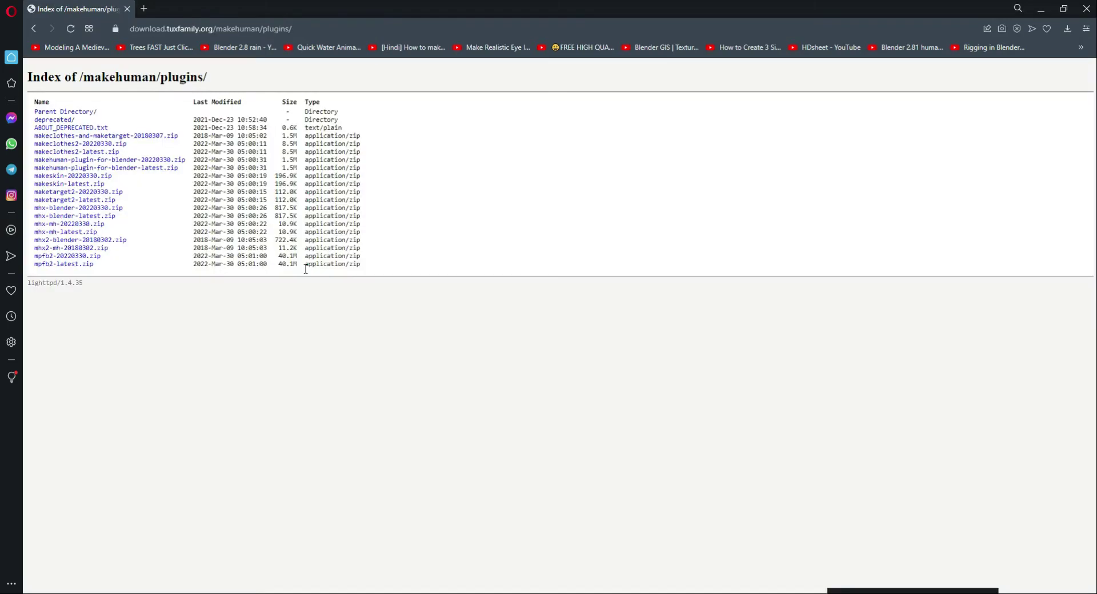
pyautogui.click(77, 267)
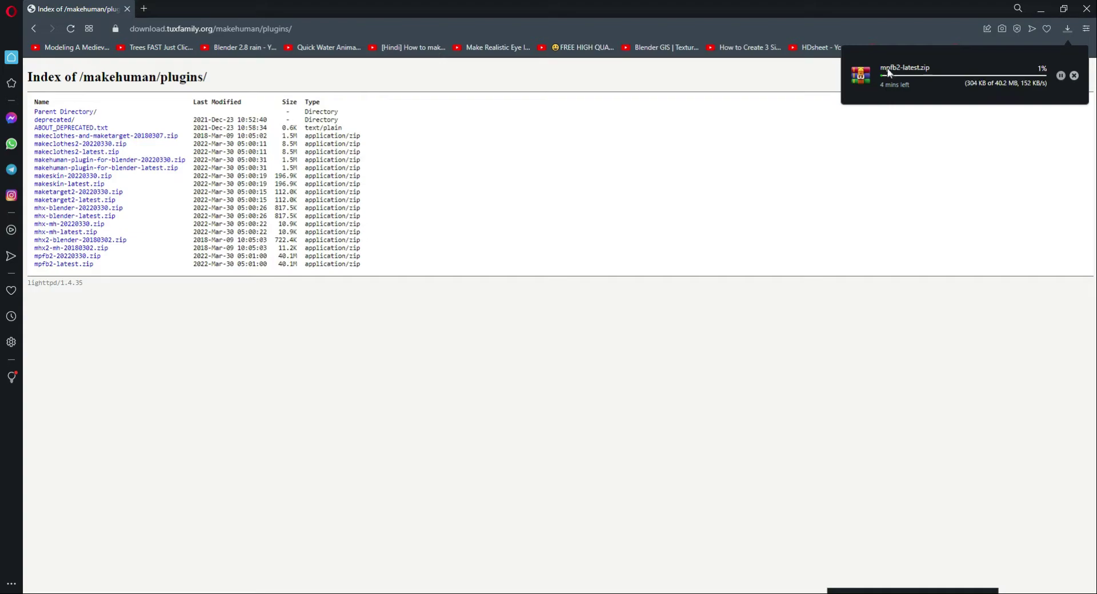
# Open a blank Opera tab, then copy the asset packs URL from text note 2 and close it
pyautogui.click(144, 9)
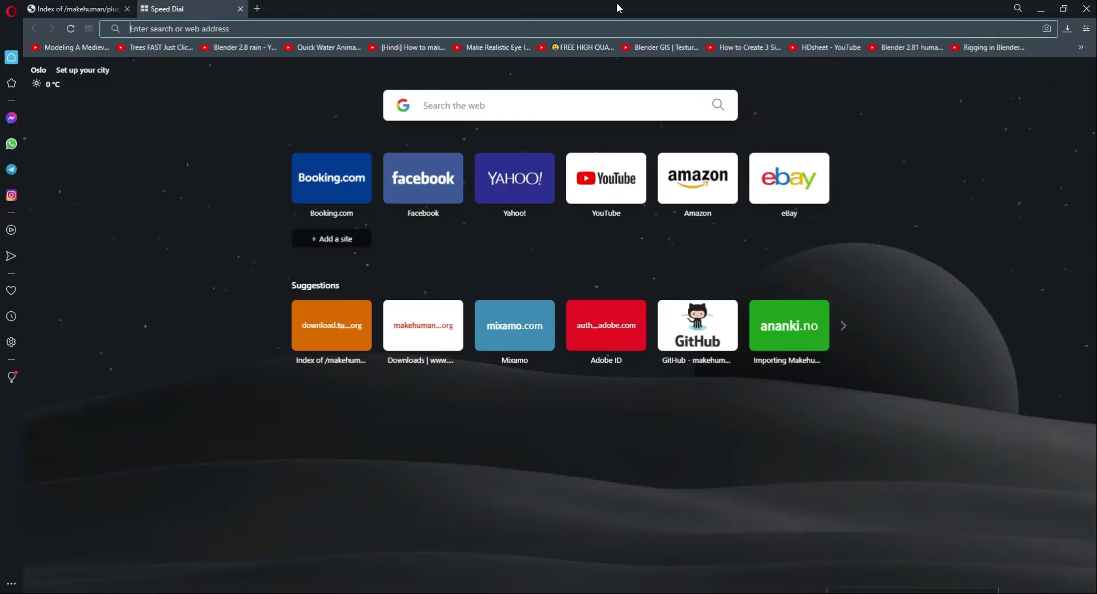
pyautogui.moveTo(615, 10); pyautogui.dragTo(679, 114)
pyautogui.doubleClick(1064, 20)
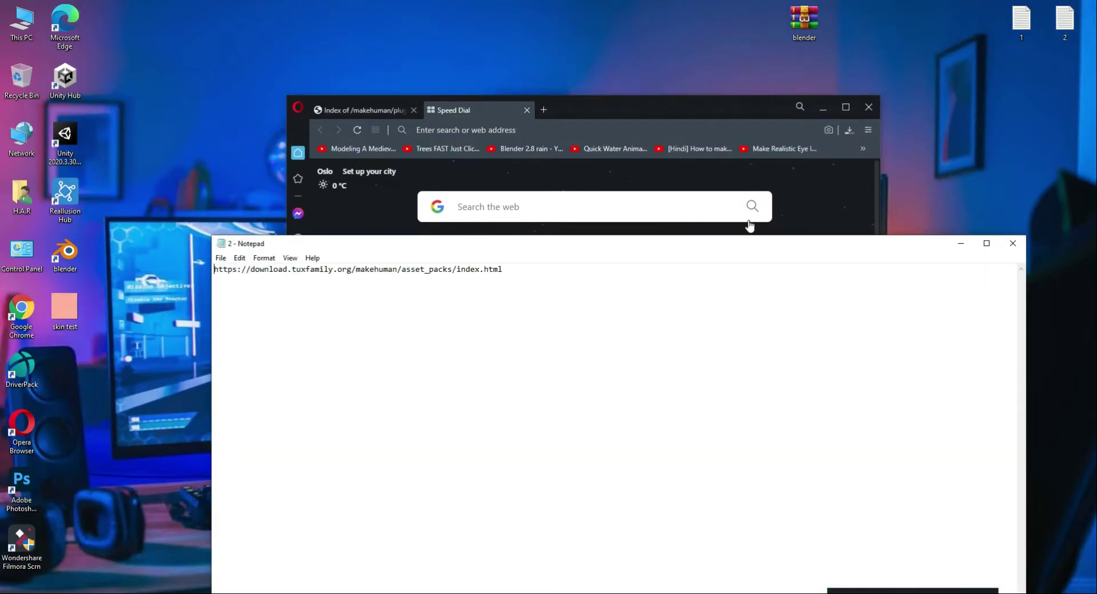
pyautogui.moveTo(516, 269); pyautogui.dragTo(236, 294)
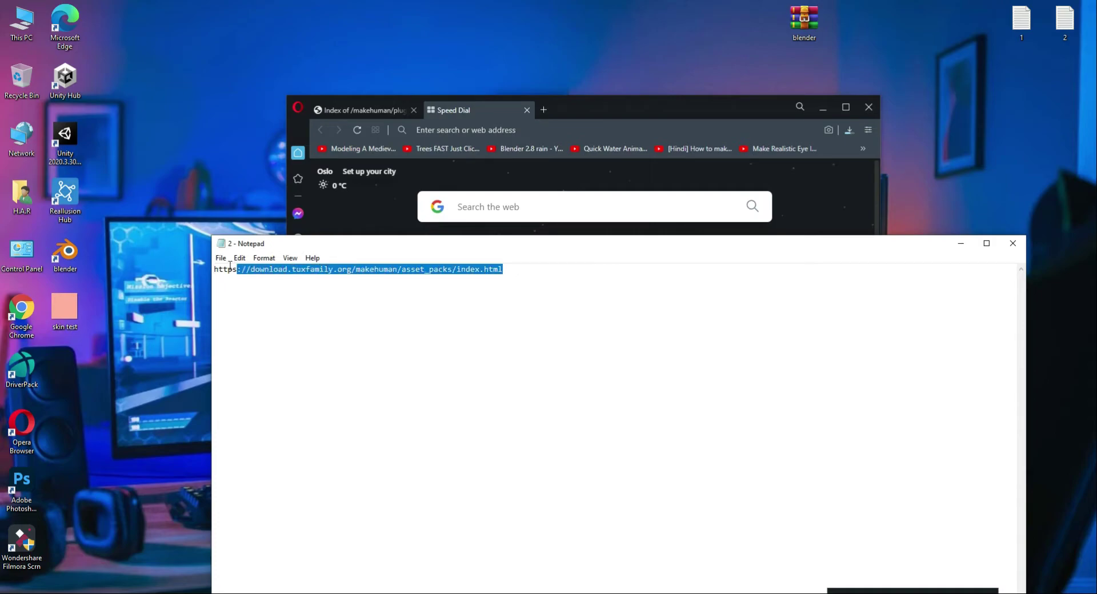
pyautogui.rightClick(342, 269)
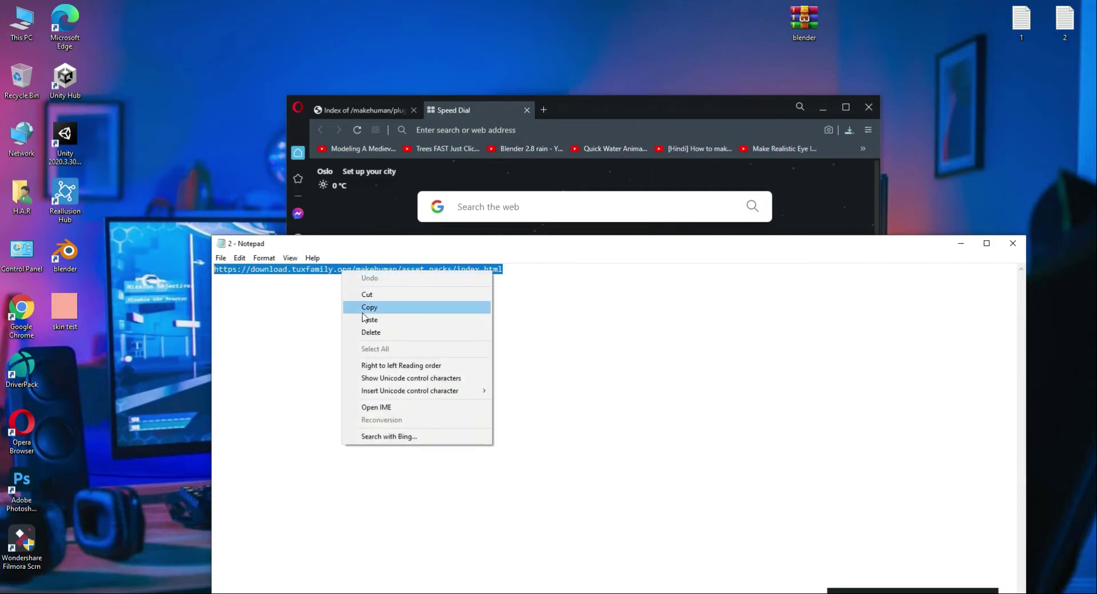
pyautogui.click(371, 307)
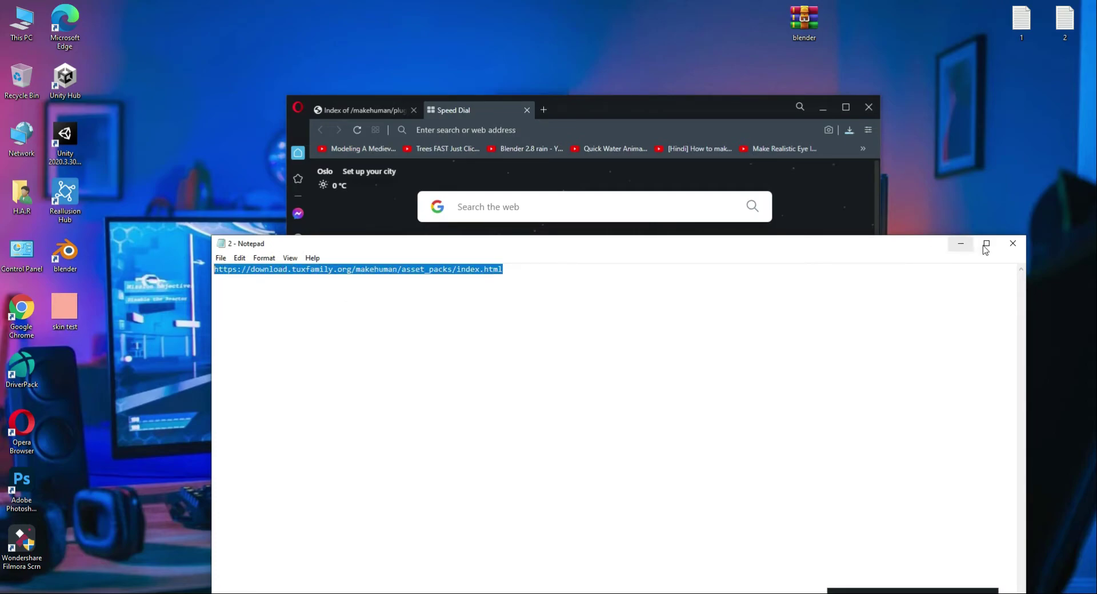
pyautogui.click(1009, 246)
# Maximize Opera and paste the asset packs URL into the address bar
pyautogui.click(846, 107)
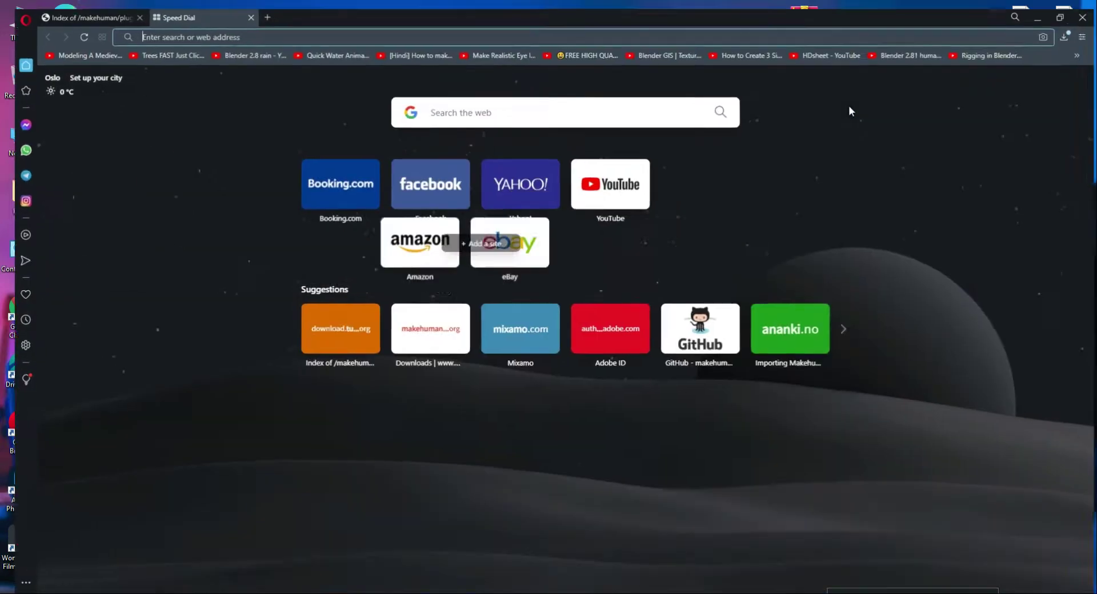
pyautogui.rightClick(311, 28)
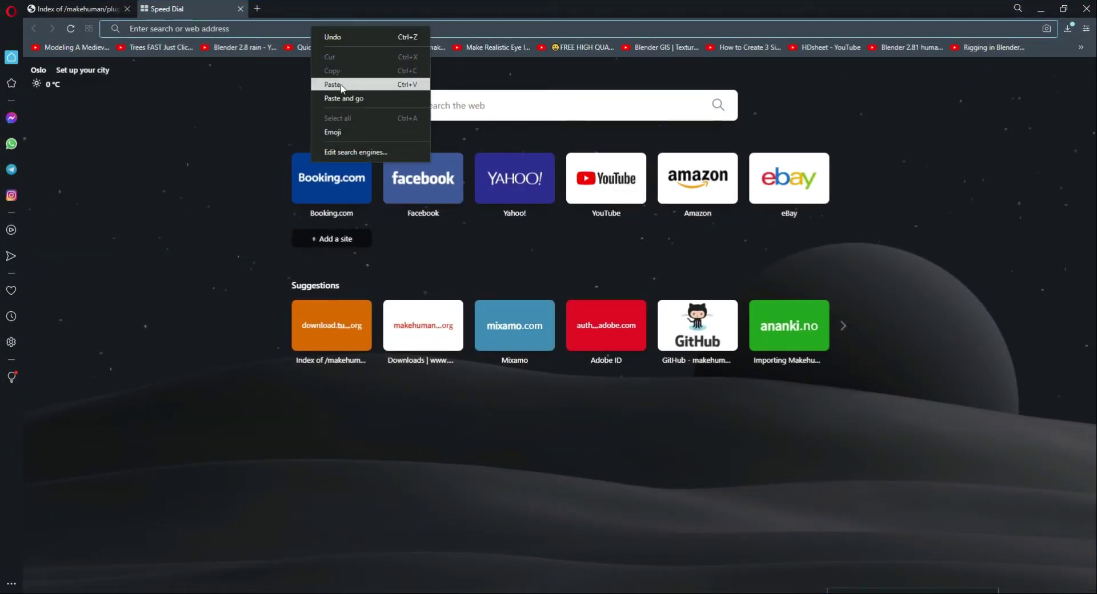
pyautogui.click(328, 83)
# Load the asset packs page, open MakeHuman System Assets and download makehuman_system_assets.zip
pyautogui.click(302, 51)
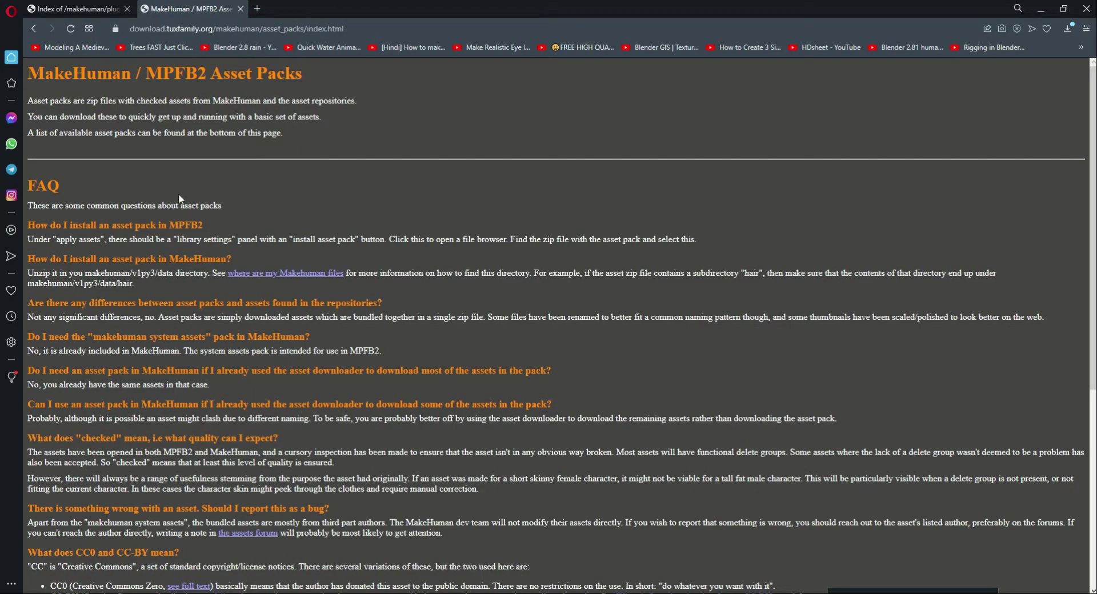
pyautogui.scroll(-3, 179, 197)
pyautogui.scroll(-1, 166, 242)
pyautogui.scroll(-2, 114, 262)
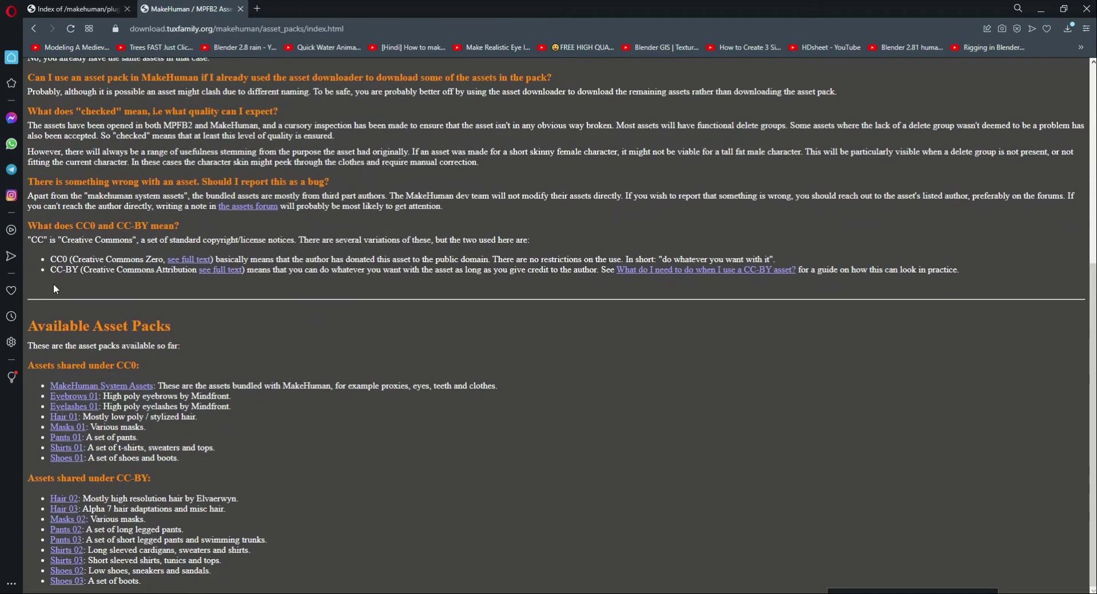
pyautogui.click(68, 387)
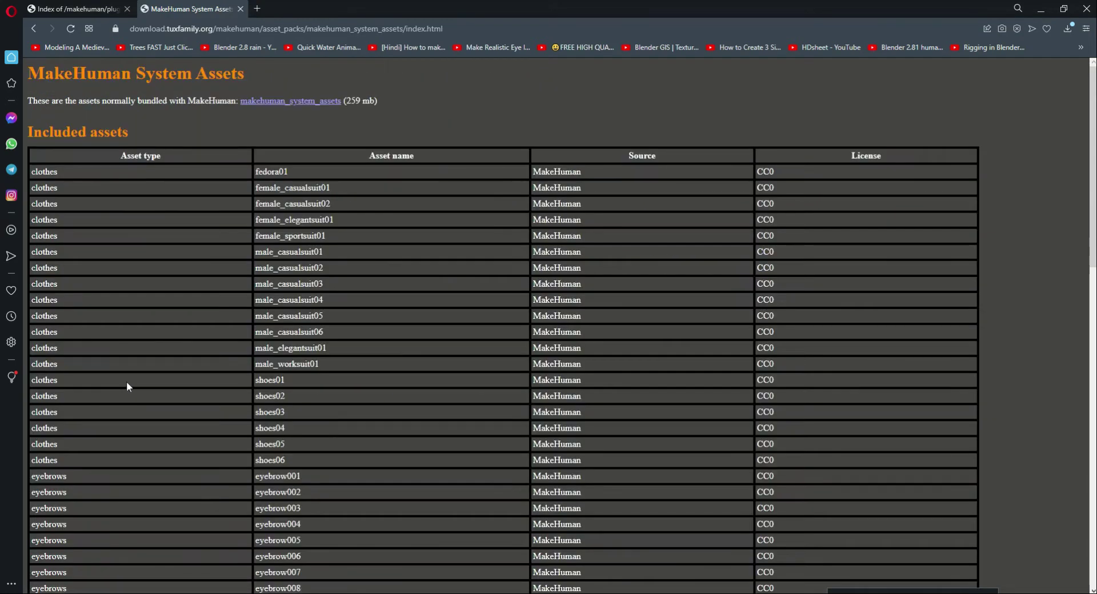
pyautogui.click(305, 102)
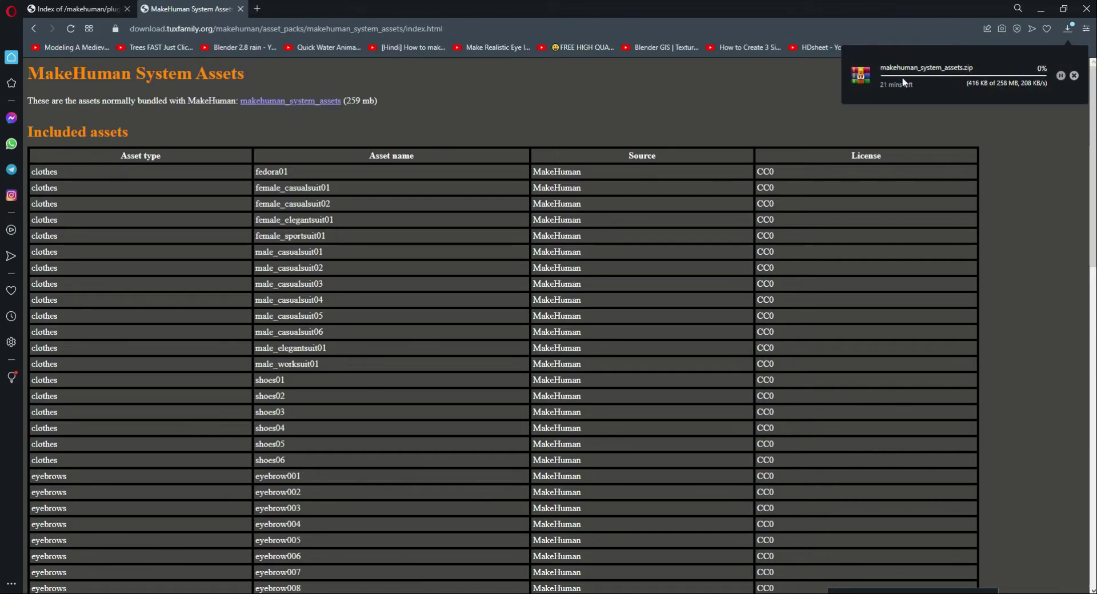
# Check the makehuman_system_assets.zip progress in Downloads, then return to the System Assets tab
pyautogui.click(74, 8)
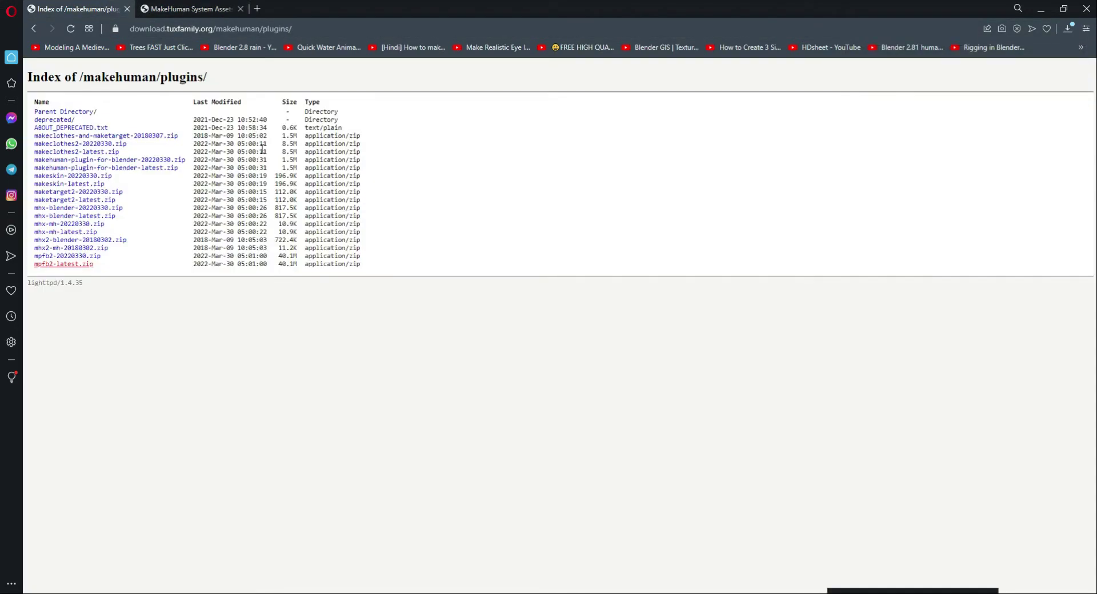
pyautogui.click(189, 8)
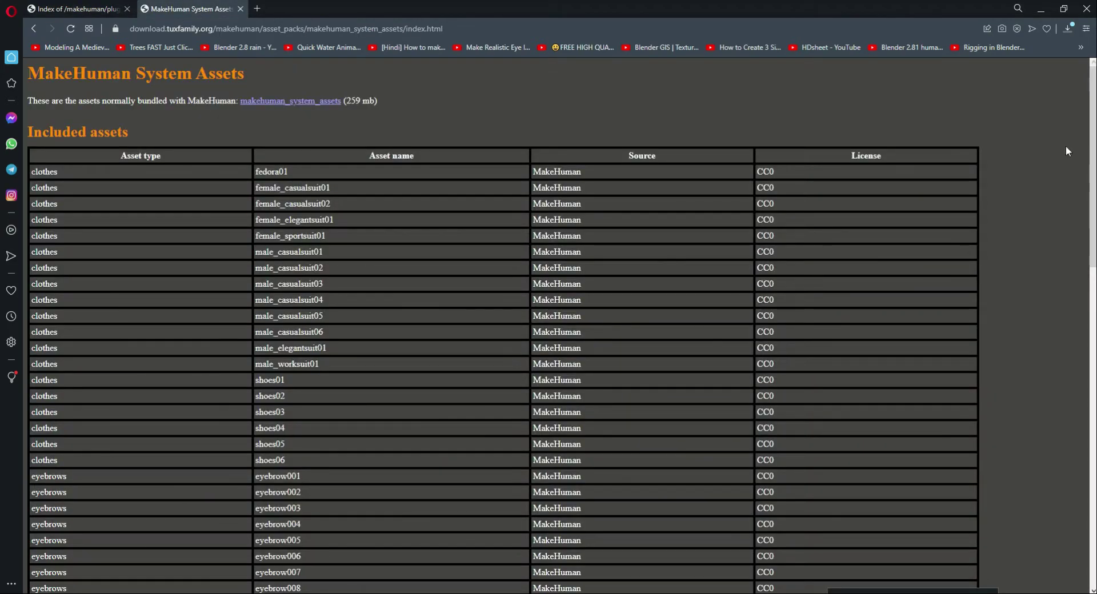
pyautogui.click(1067, 28)
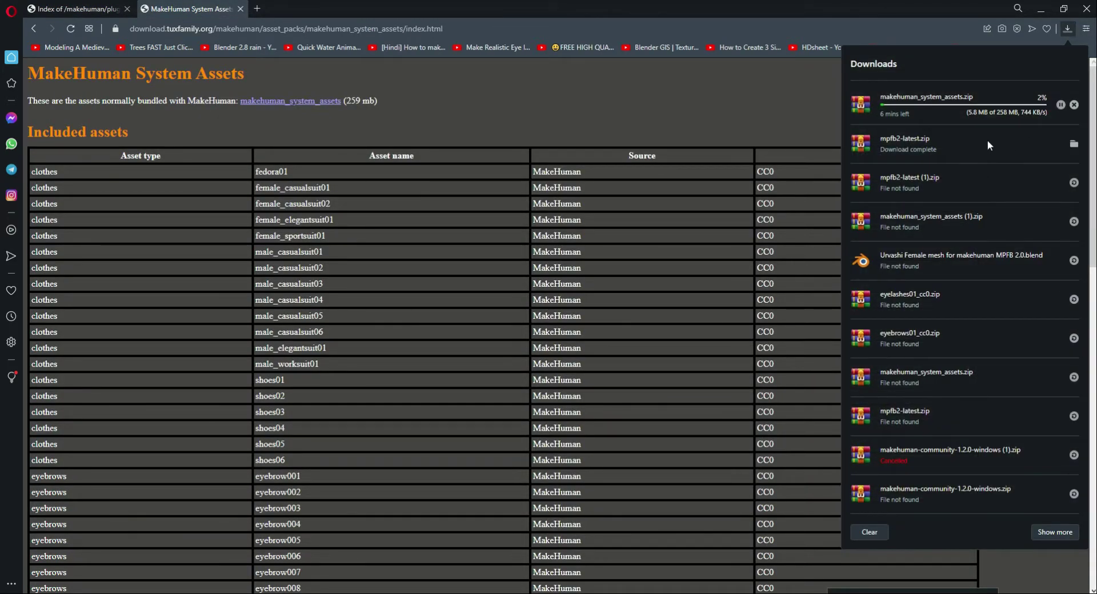
pyautogui.click(759, 106)
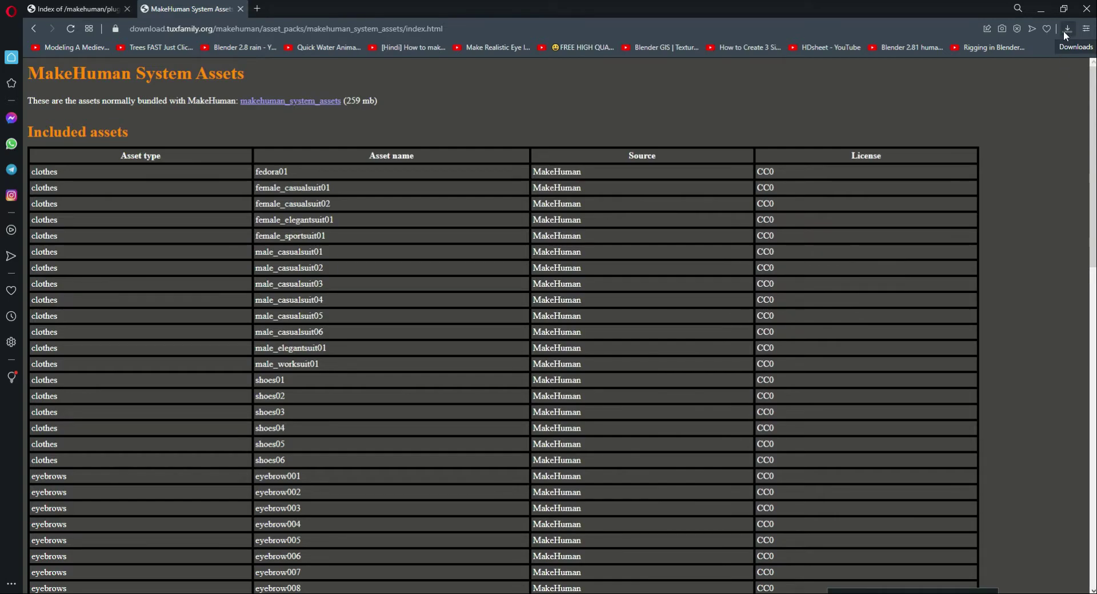
pyautogui.click(76, 9)
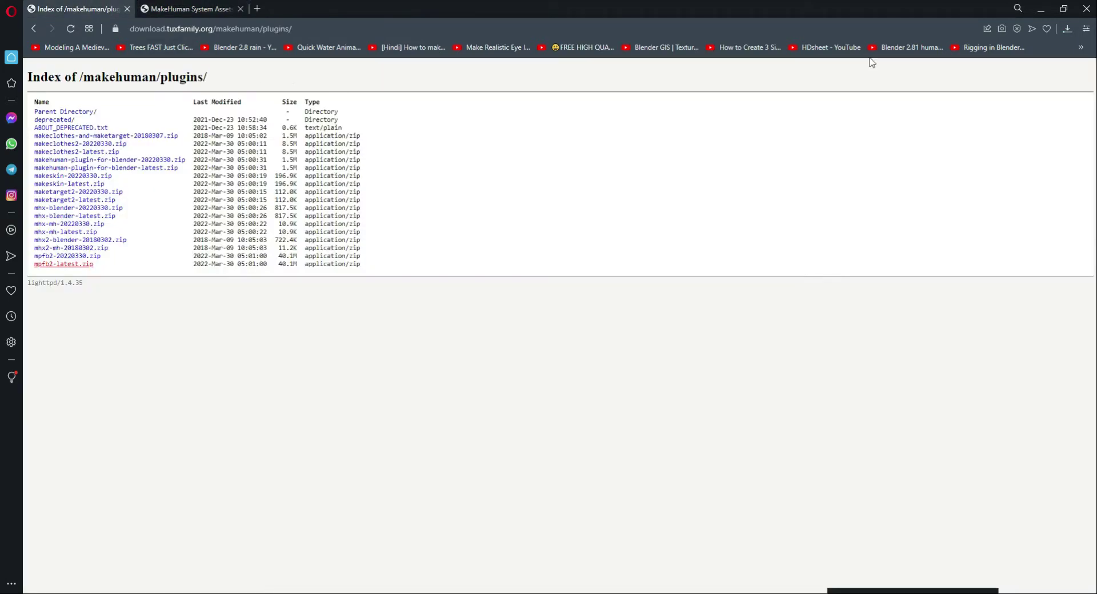
pyautogui.click(189, 8)
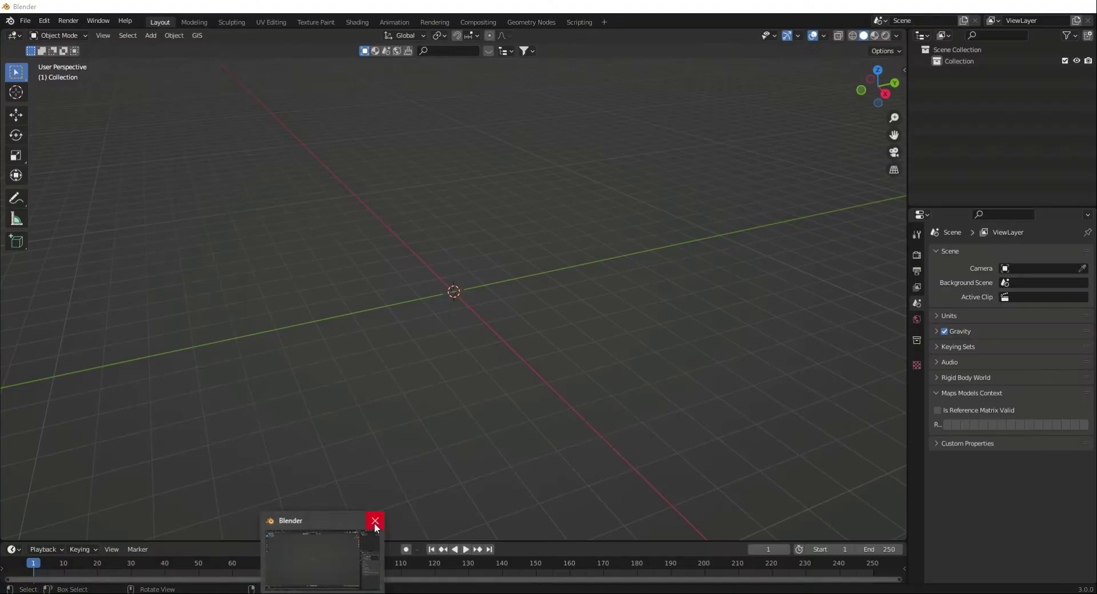
# Close Blender without saving the untitled scene
pyautogui.click(375, 521)
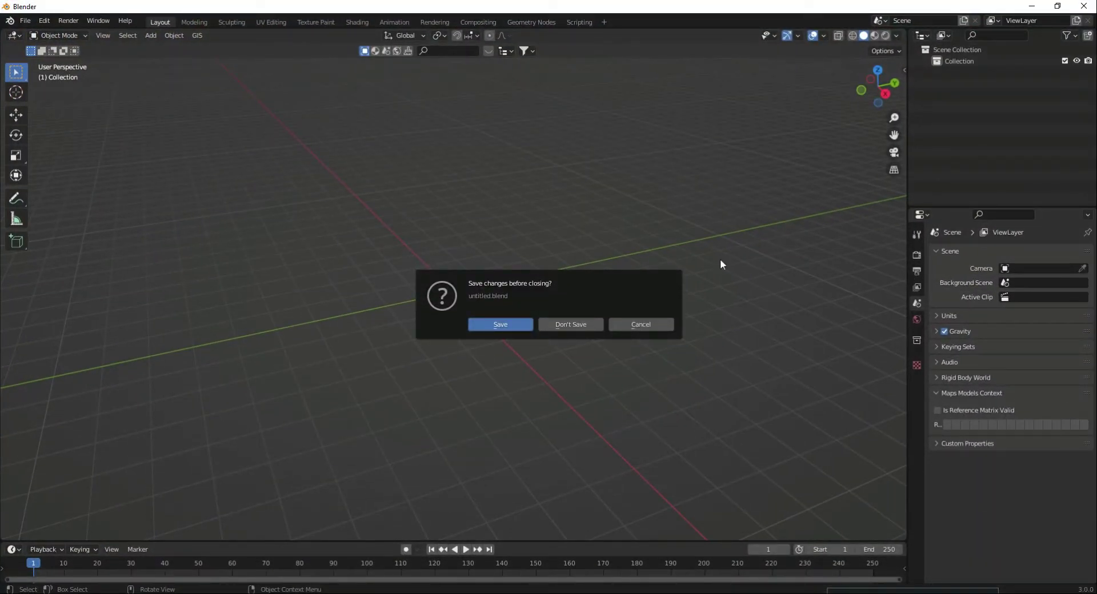
pyautogui.click(584, 325)
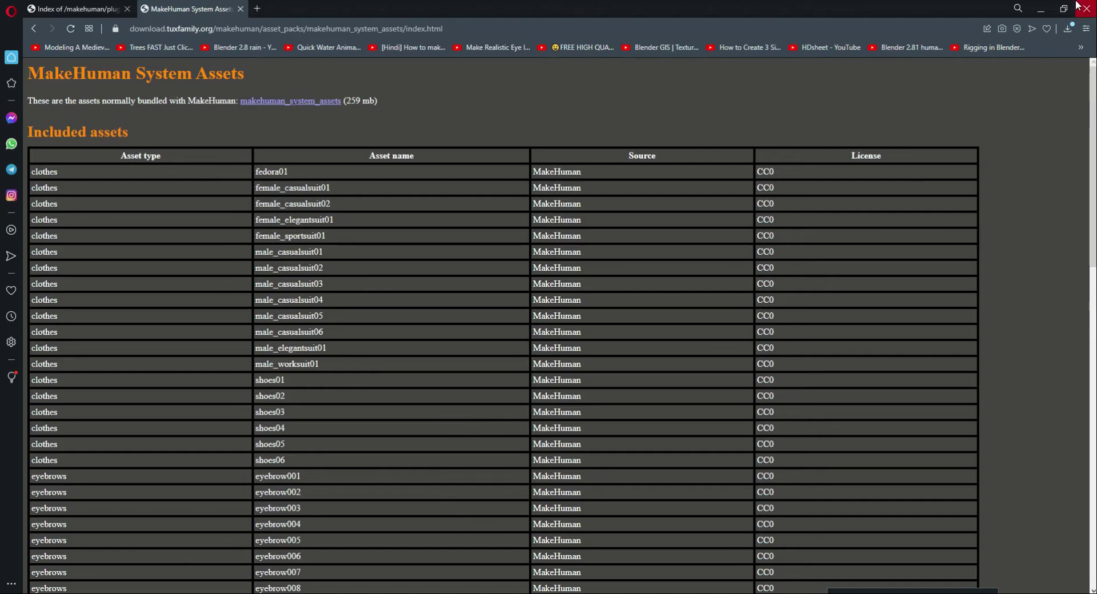
# Launch a fresh Blender session and delete the default camera, cube and light
pyautogui.click(1040, 9)
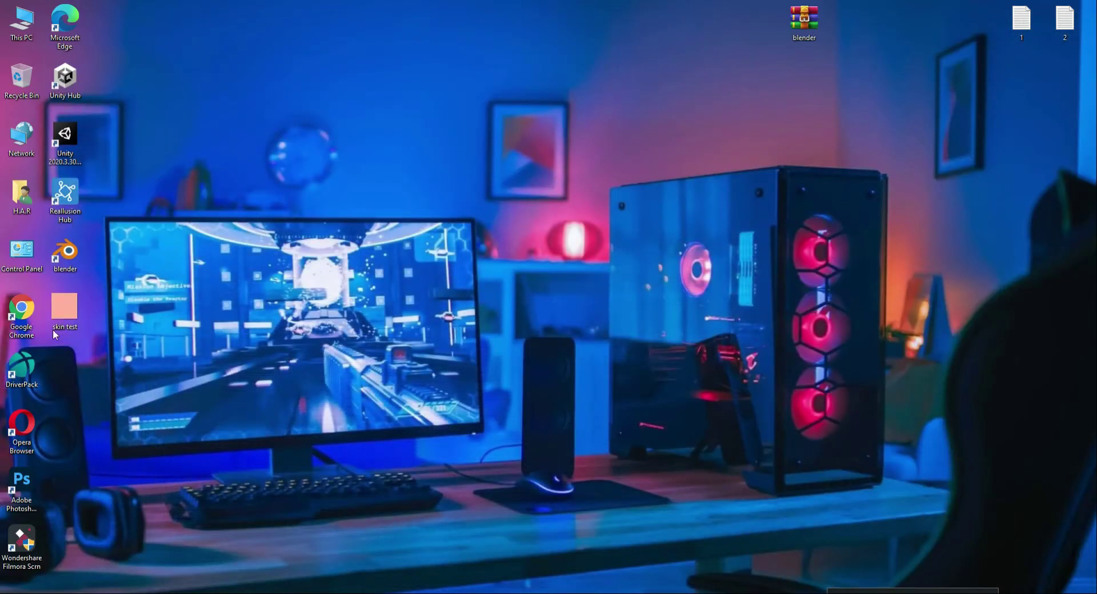
pyautogui.doubleClick(74, 256)
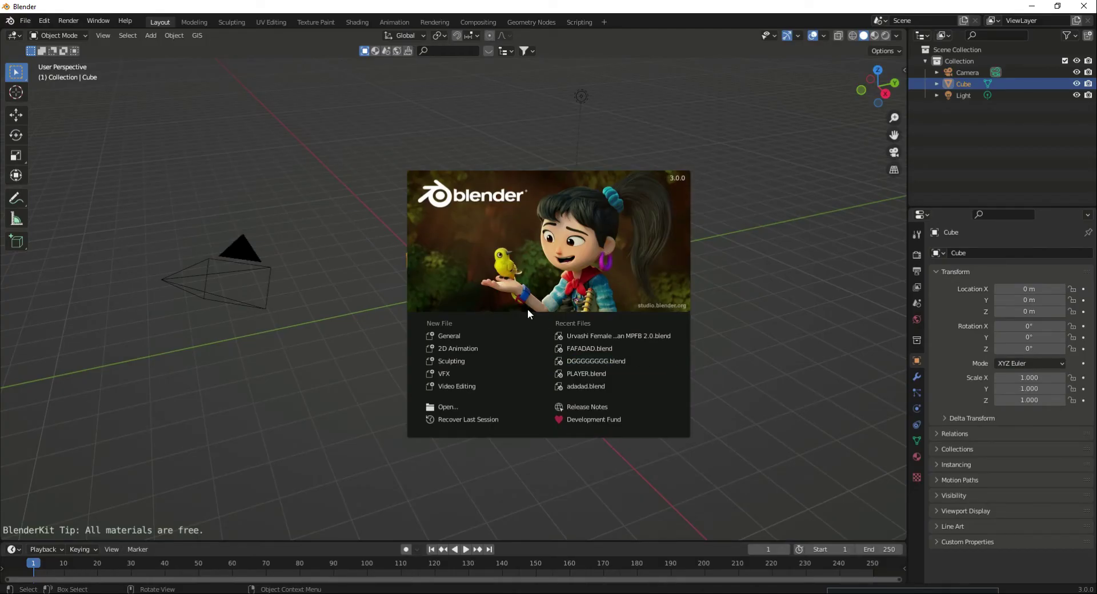
pyautogui.click(372, 305)
pyautogui.moveTo(647, 80); pyautogui.dragTo(267, 354)
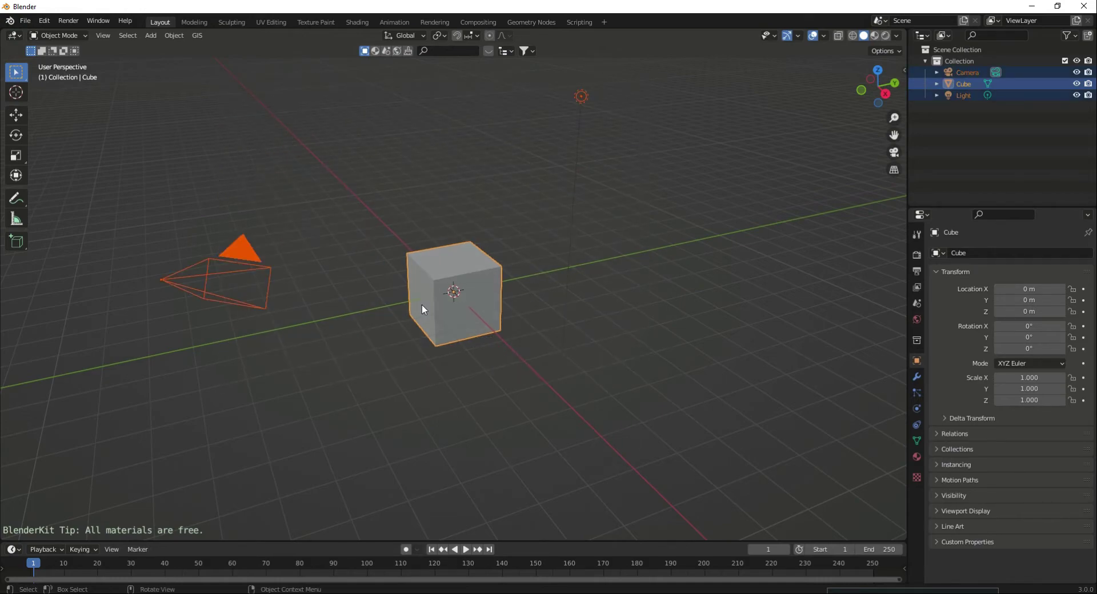
pyautogui.press('Delete')
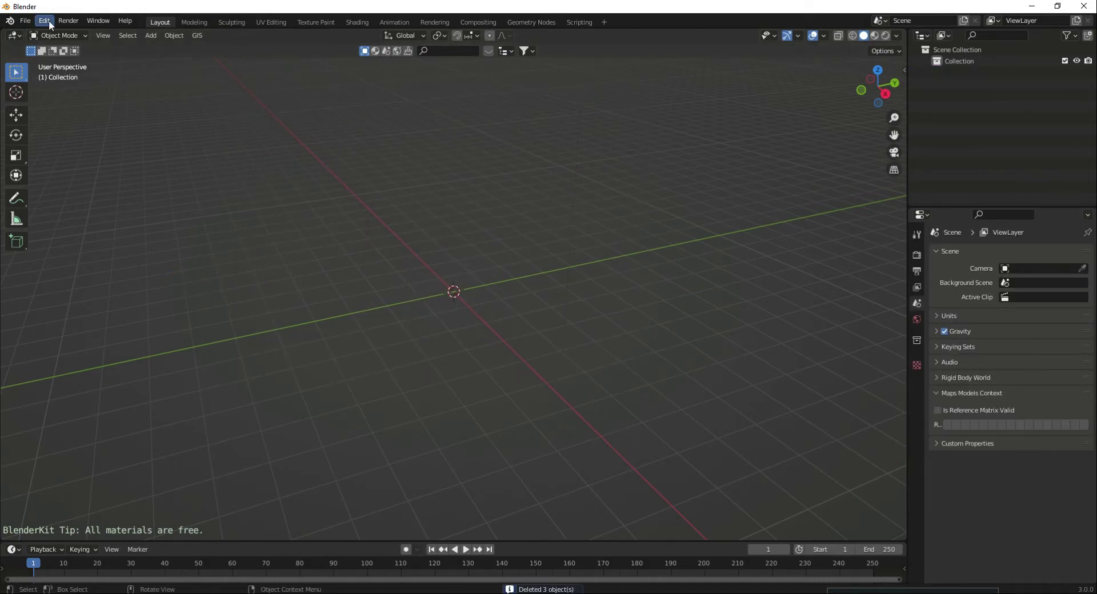
pyautogui.click(31, 24)
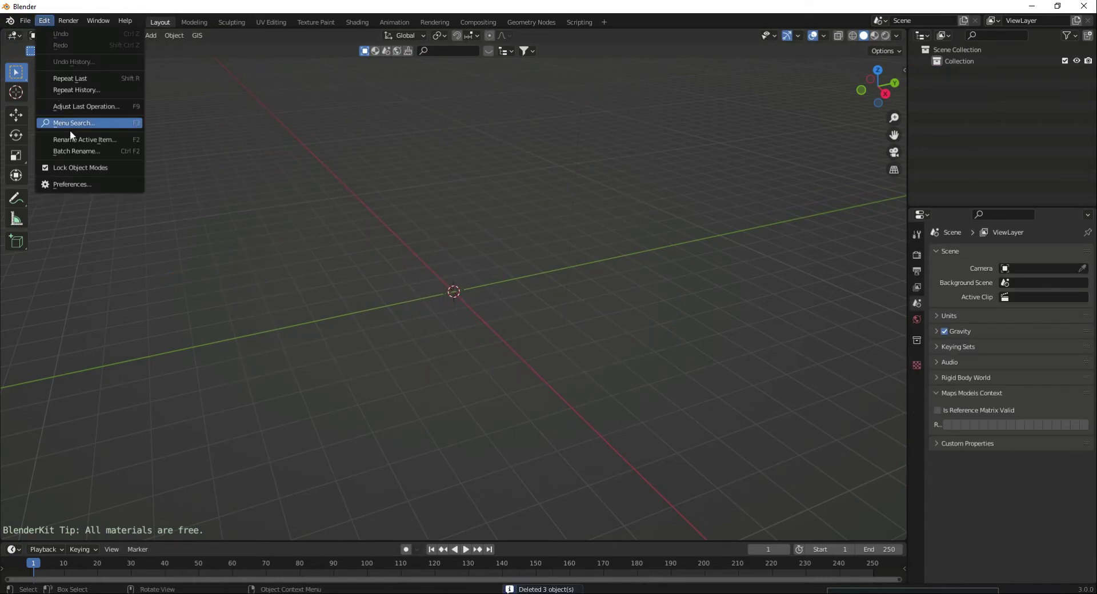
# Install mpfb2-latest.zip from the Downloads folder as a Blender add-on
pyautogui.click(71, 187)
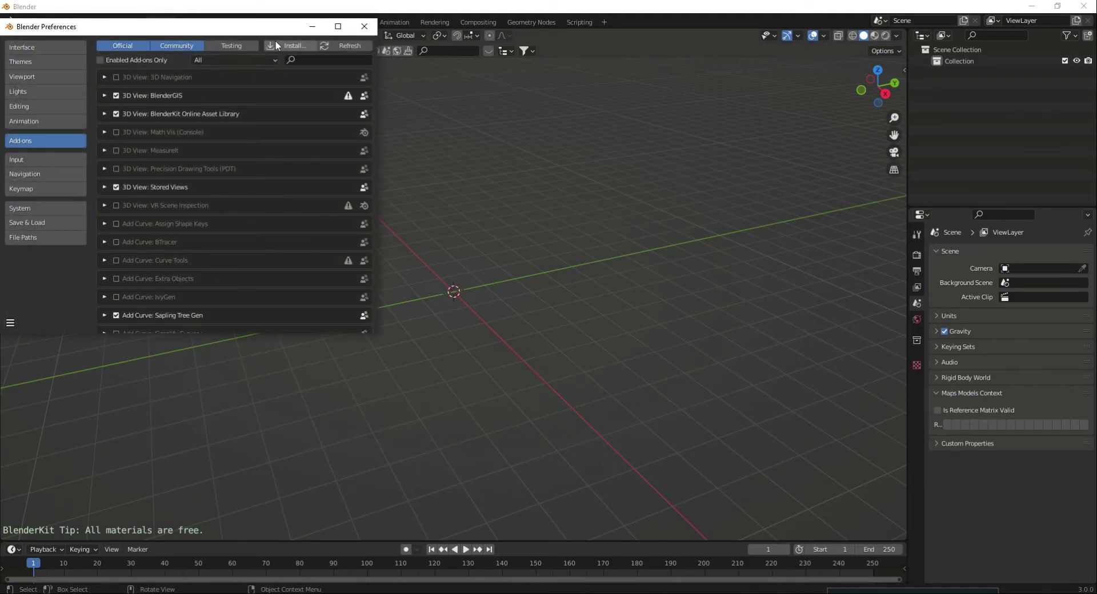
pyautogui.click(282, 45)
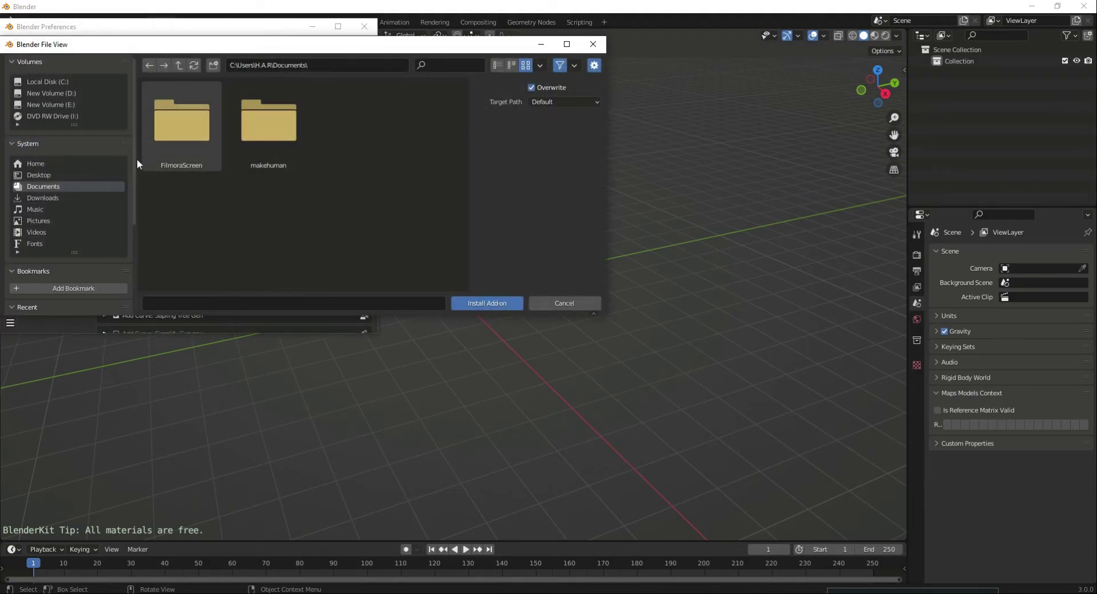
pyautogui.click(36, 198)
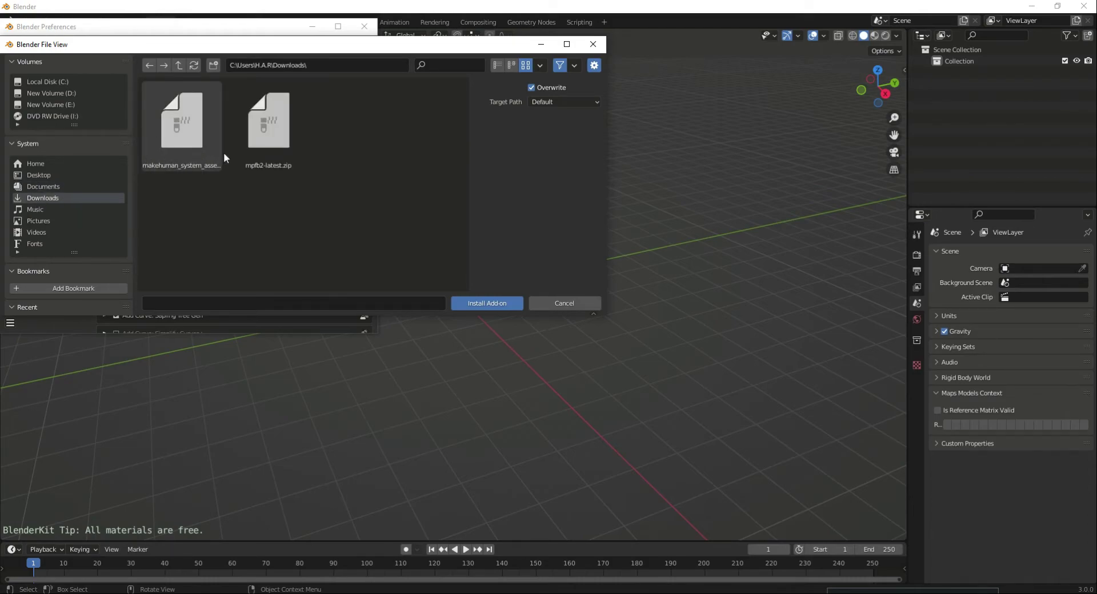
pyautogui.click(269, 128)
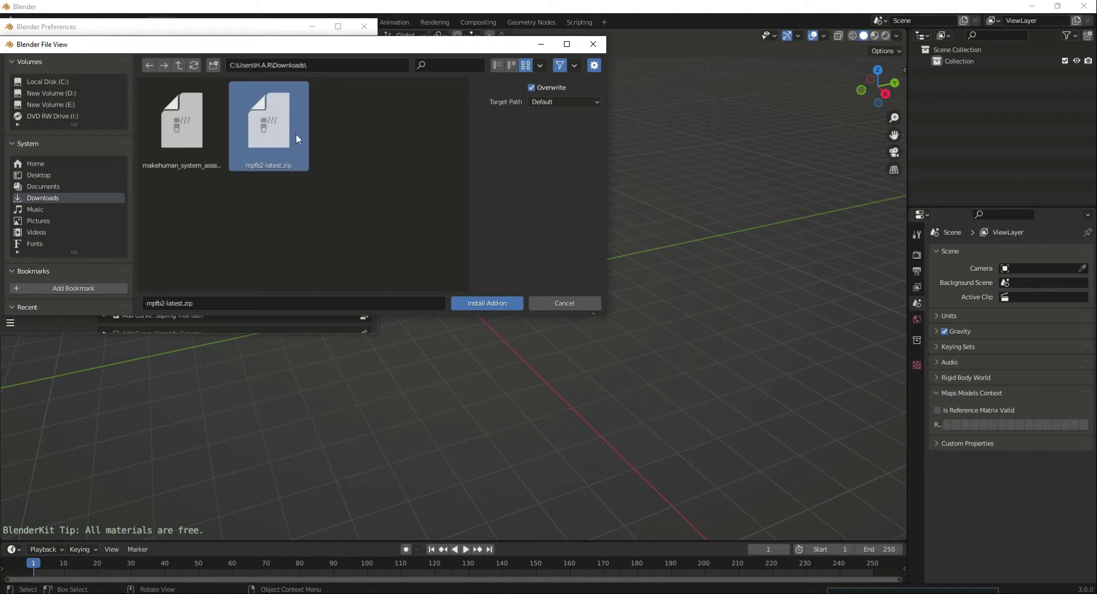
pyautogui.click(487, 303)
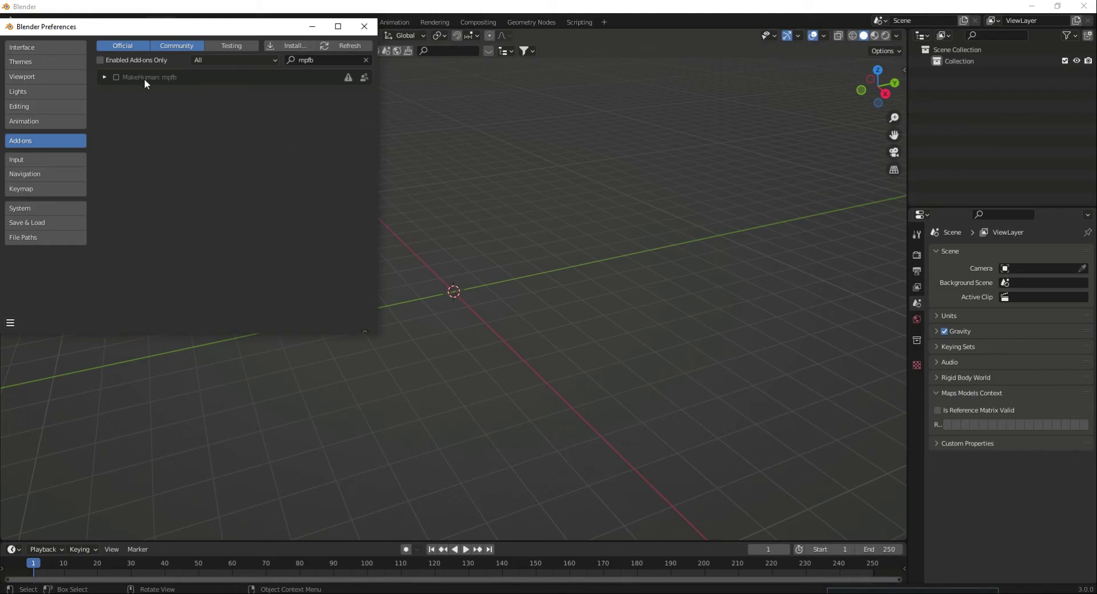
# Enable the MakeHuman: mpfb add-on, save the preferences and close the window
pyautogui.click(117, 78)
pyautogui.click(16, 318)
pyautogui.click(39, 292)
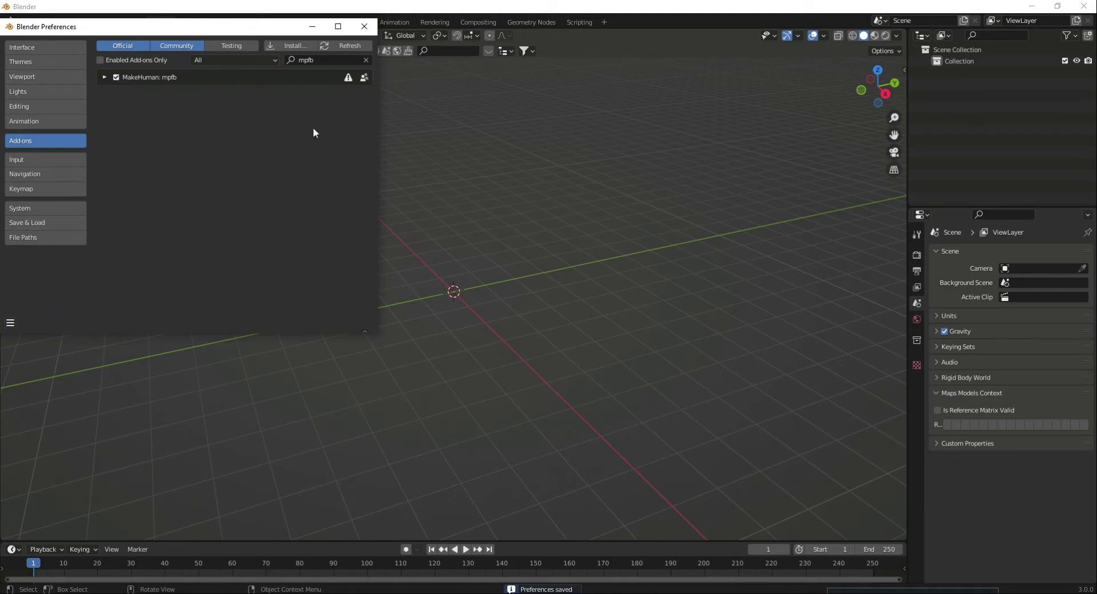
pyautogui.click(369, 33)
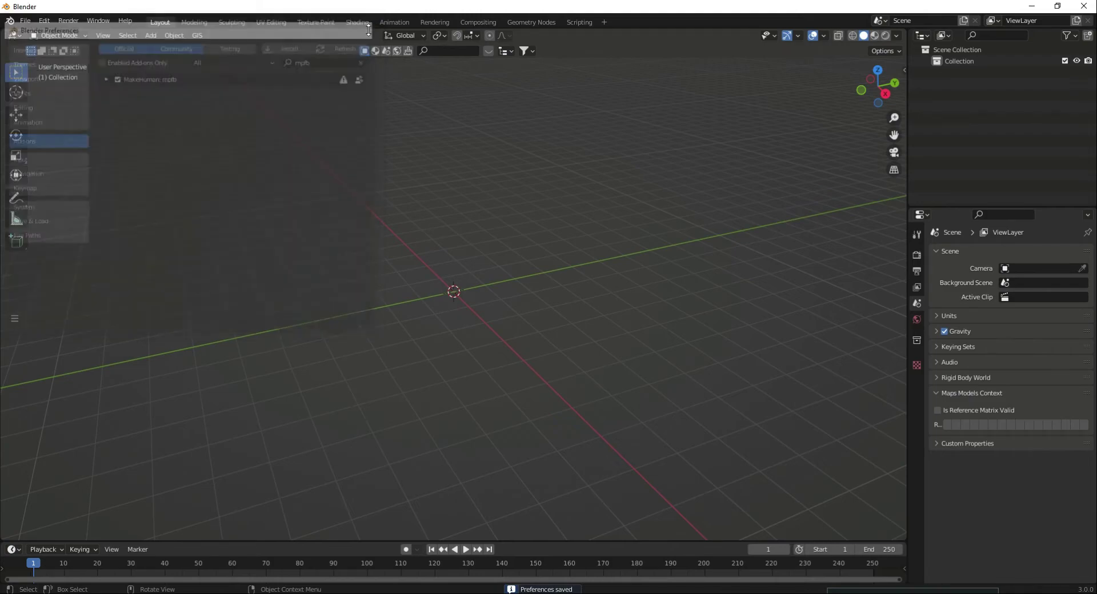
# Create a neutral, young human from scratch using the MPFB sidebar's New human panel
pyautogui.click(903, 69)
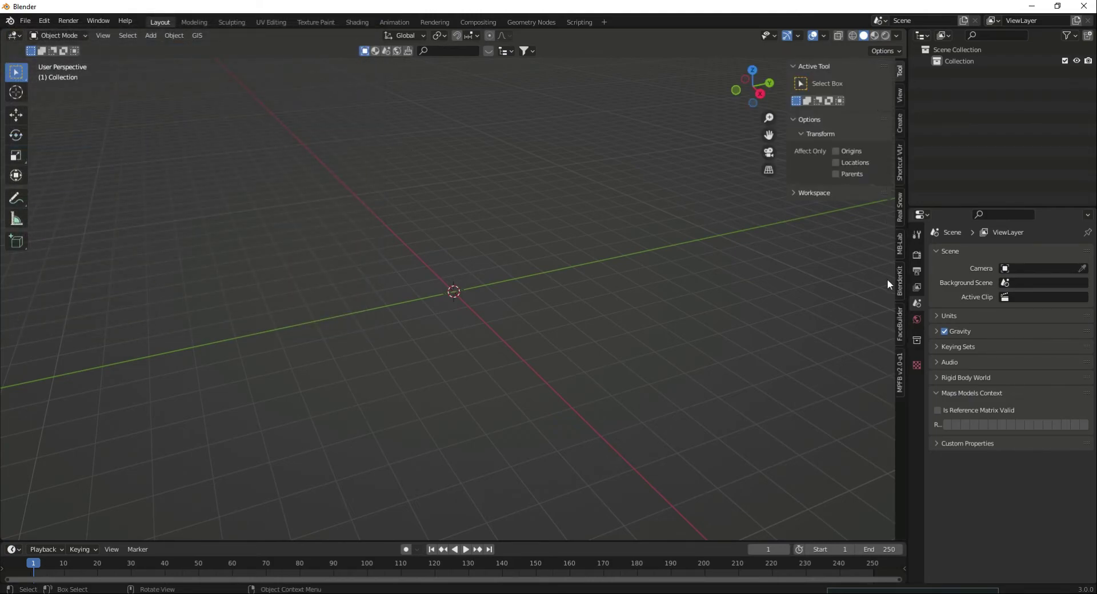
pyautogui.click(900, 371)
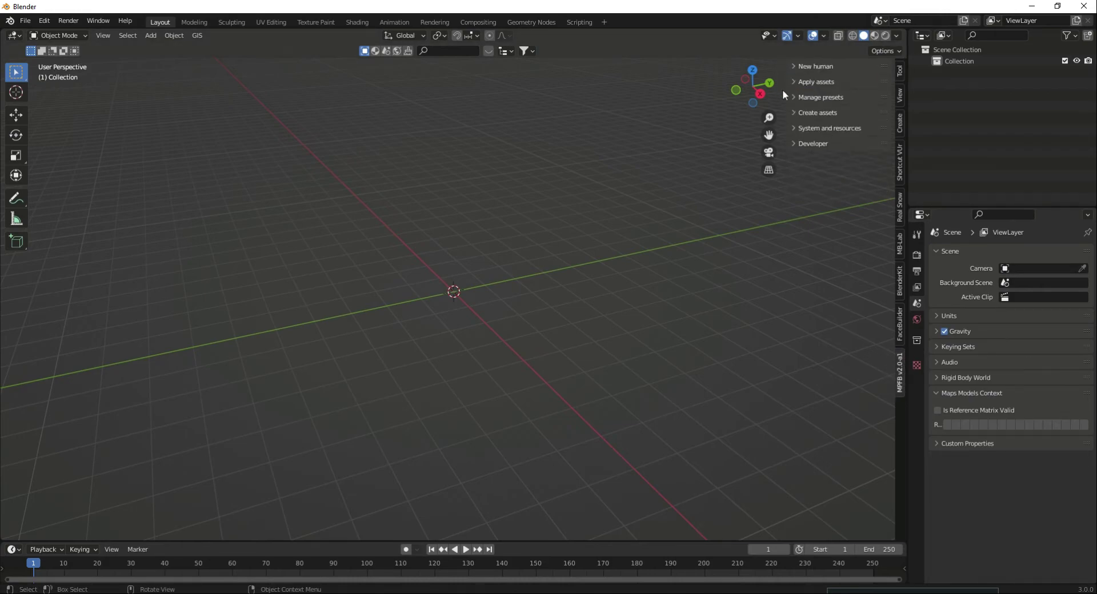
pyautogui.click(793, 66)
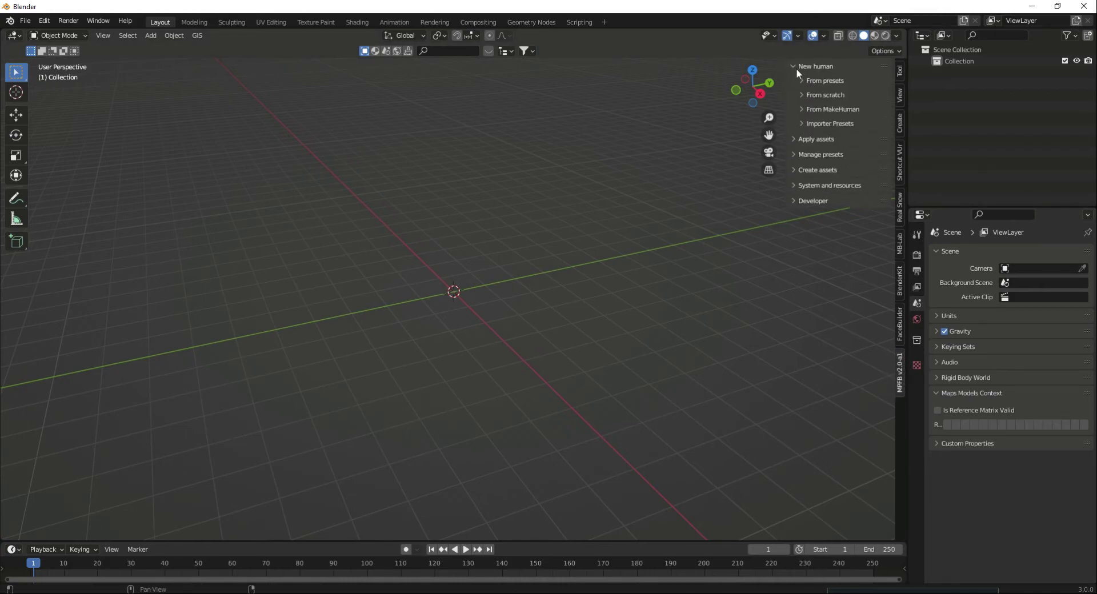
pyautogui.click(806, 96)
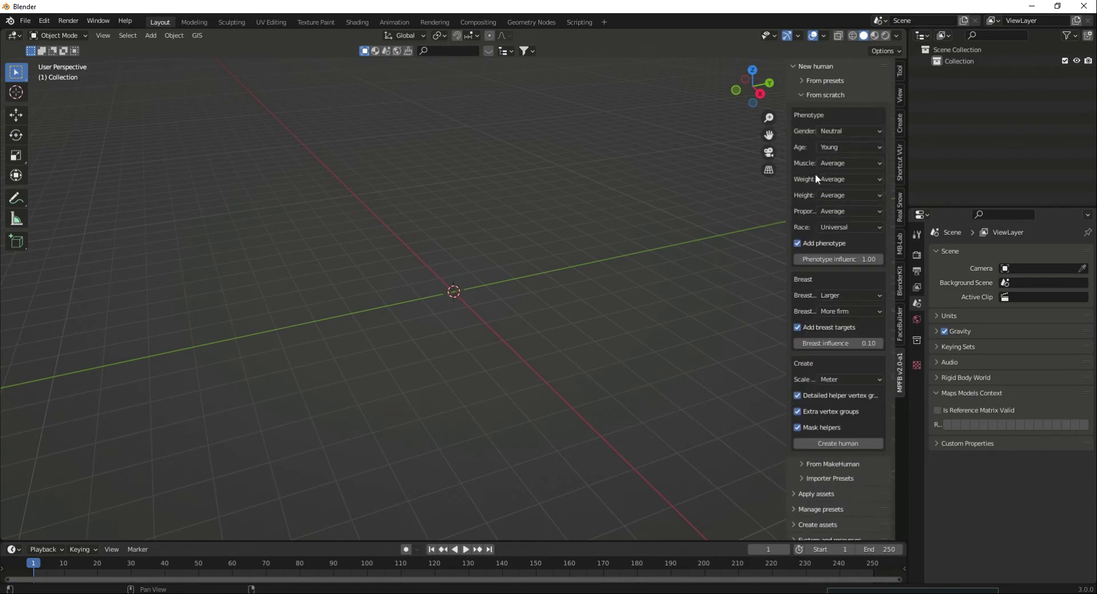
pyautogui.click(843, 446)
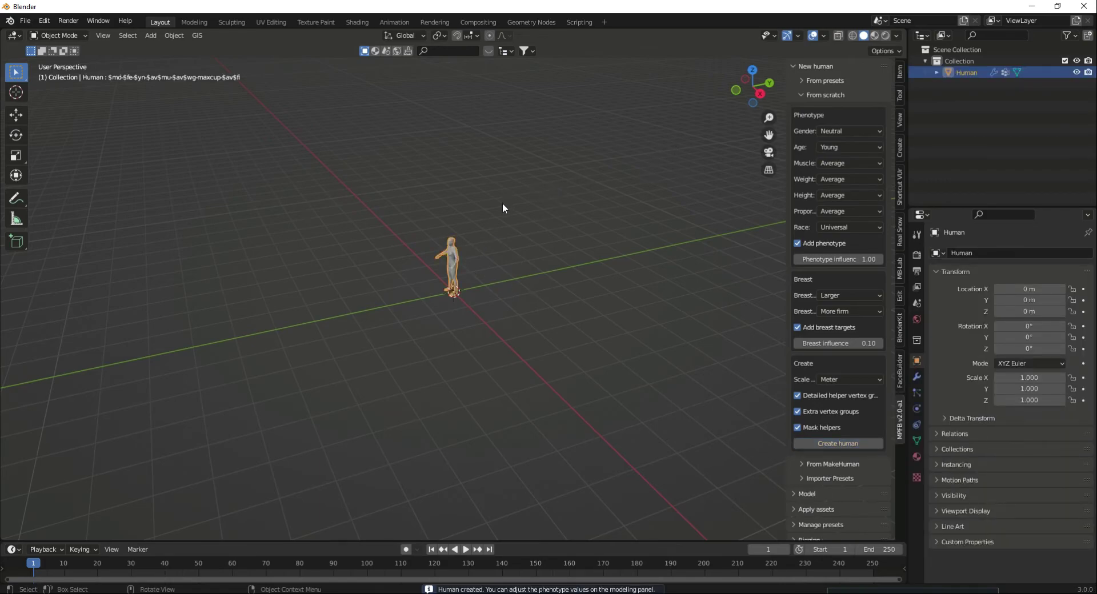
# Deselect the human and orbit and zoom to a front-on view of it
pyautogui.moveTo(502, 203); pyautogui.dragTo(574, 209)
pyautogui.moveTo(523, 207)
pyautogui.mouseDown(button='middle')
pyautogui.moveTo(606, 193)
pyautogui.moveTo(517, 163)
pyautogui.moveTo(515, 333)
pyautogui.moveTo(526, 218)
pyautogui.mouseUp(button='middle')
pyautogui.scroll(3, 508, 340)
pyautogui.scroll(2, 532, 251)
pyautogui.scroll(1, 549, 216)
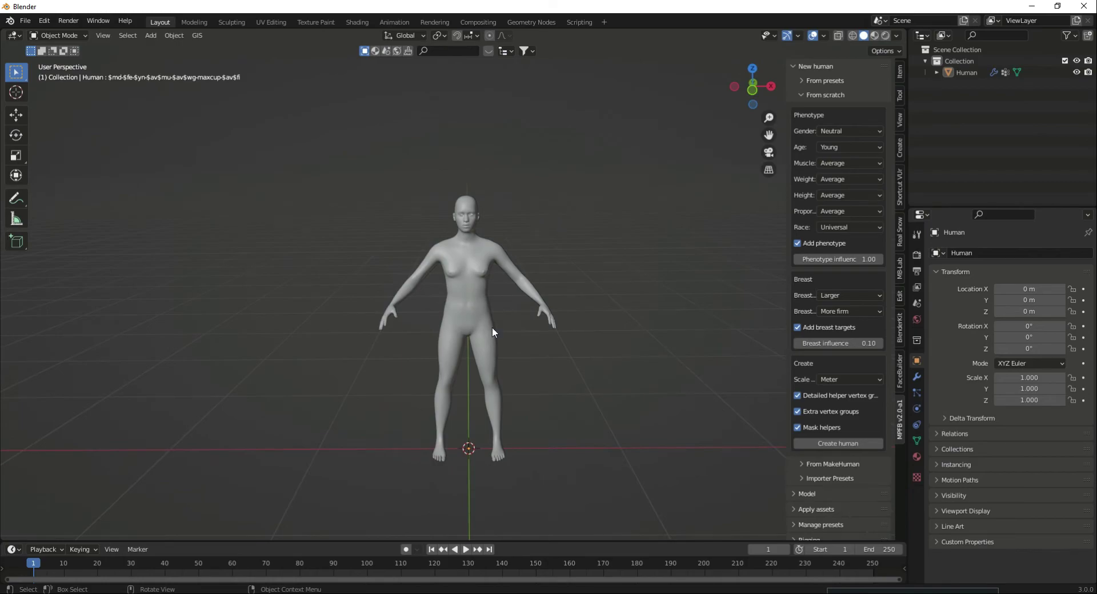
pyautogui.scroll(-2, 854, 397)
pyautogui.scroll(-2, 853, 394)
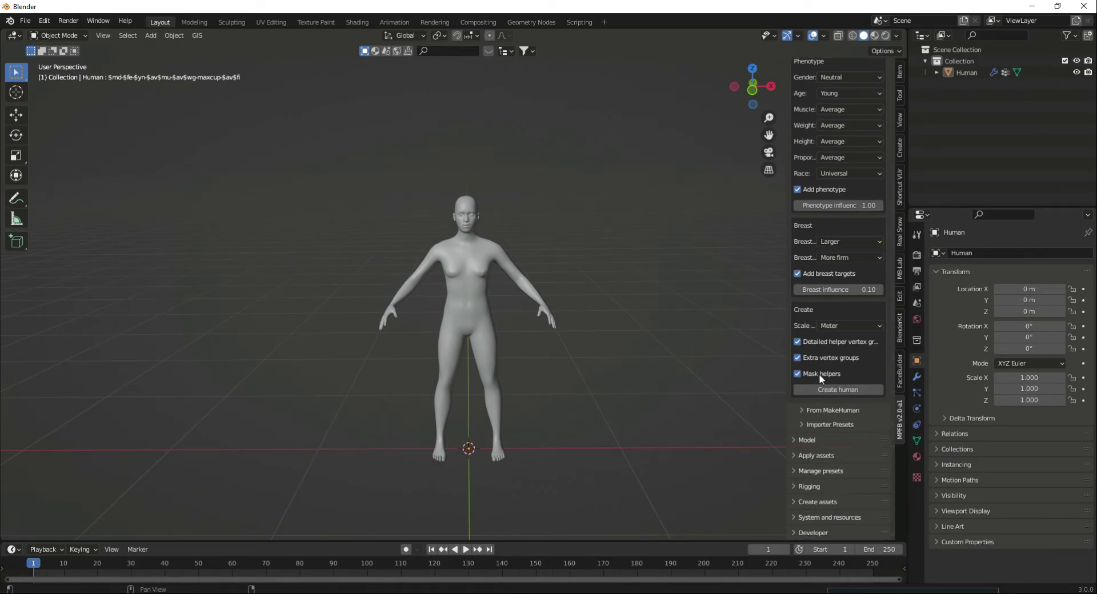
pyautogui.scroll(4, 802, 124)
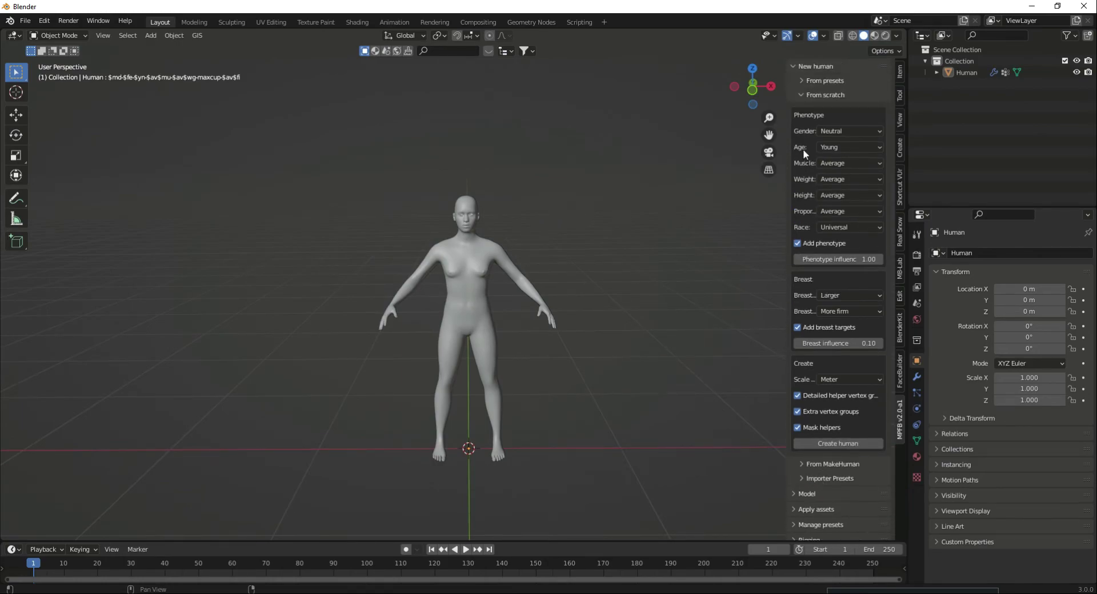
# Collapse the New human settings and expand the Apply assets section
pyautogui.click(806, 94)
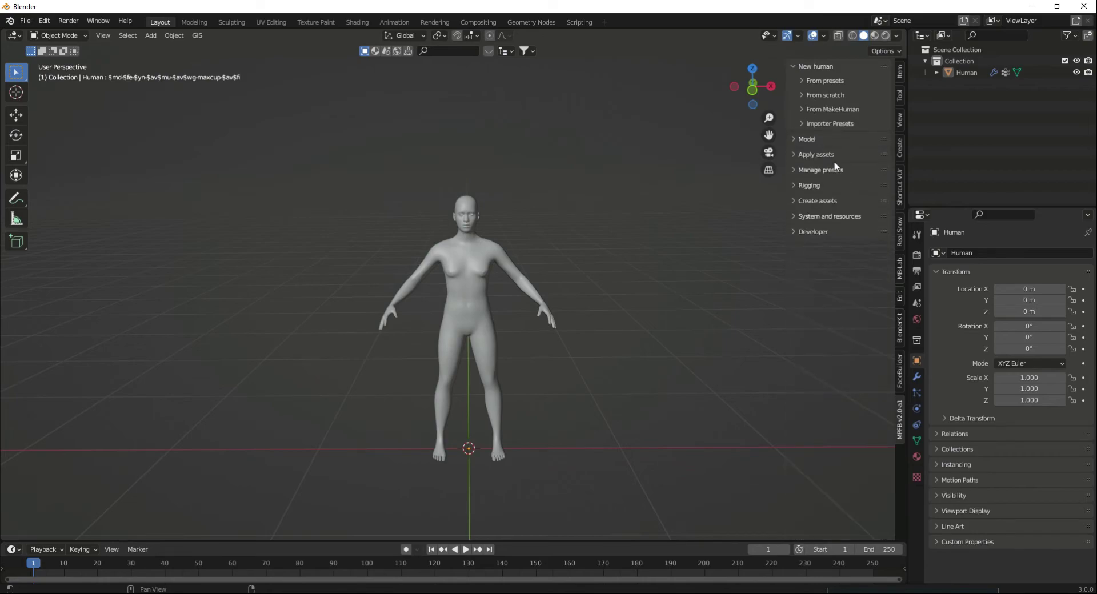
pyautogui.click(796, 139)
pyautogui.click(796, 139)
pyautogui.click(794, 66)
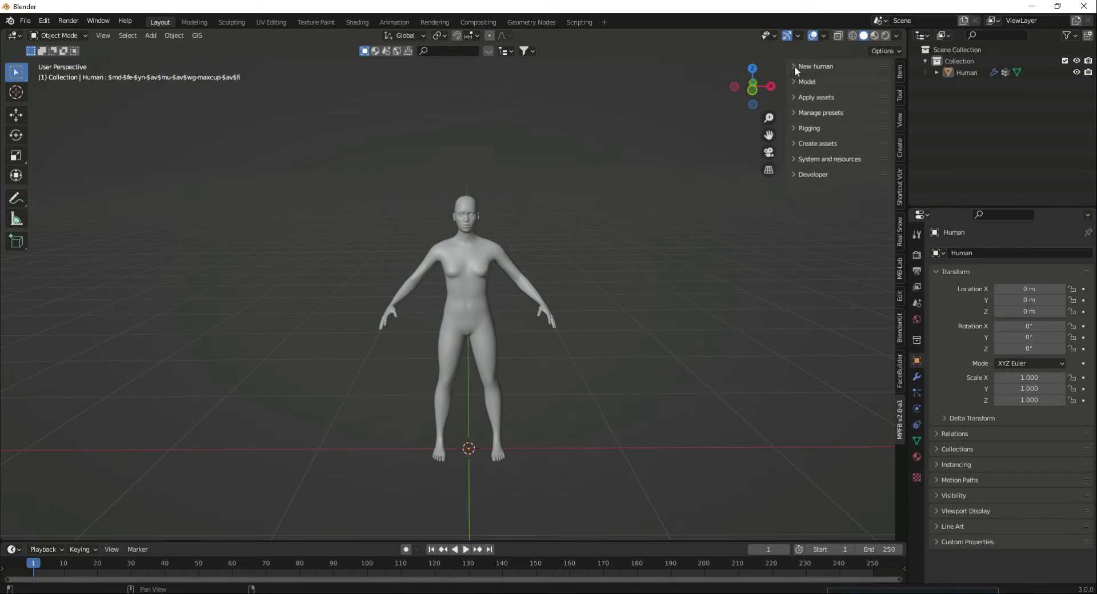
pyautogui.click(799, 97)
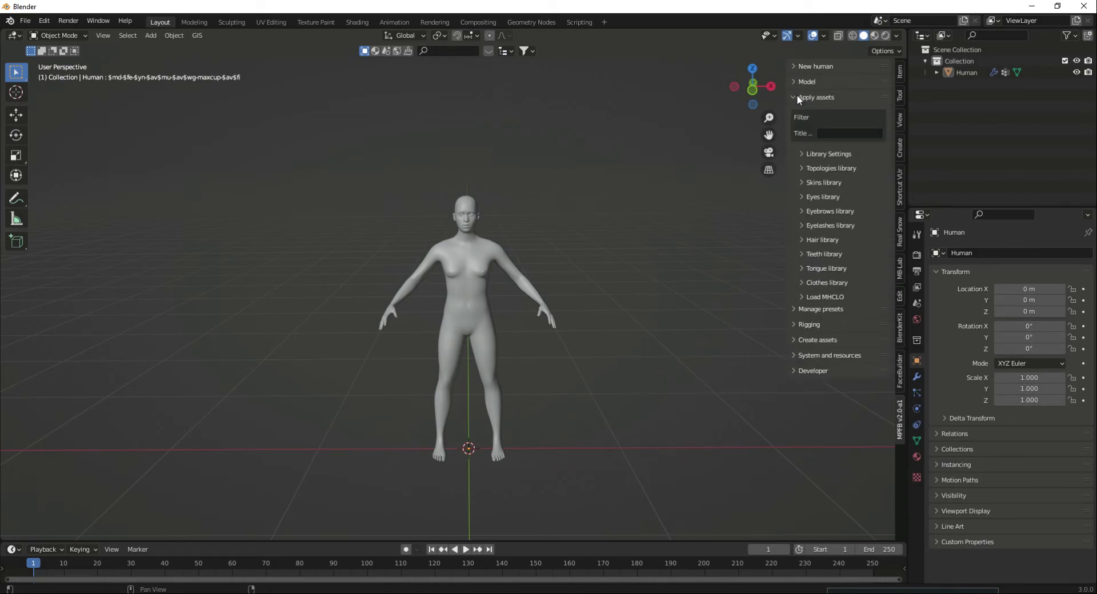
# Load the makehuman_system_assets.zip asset pack from the Downloads folder
pyautogui.click(799, 154)
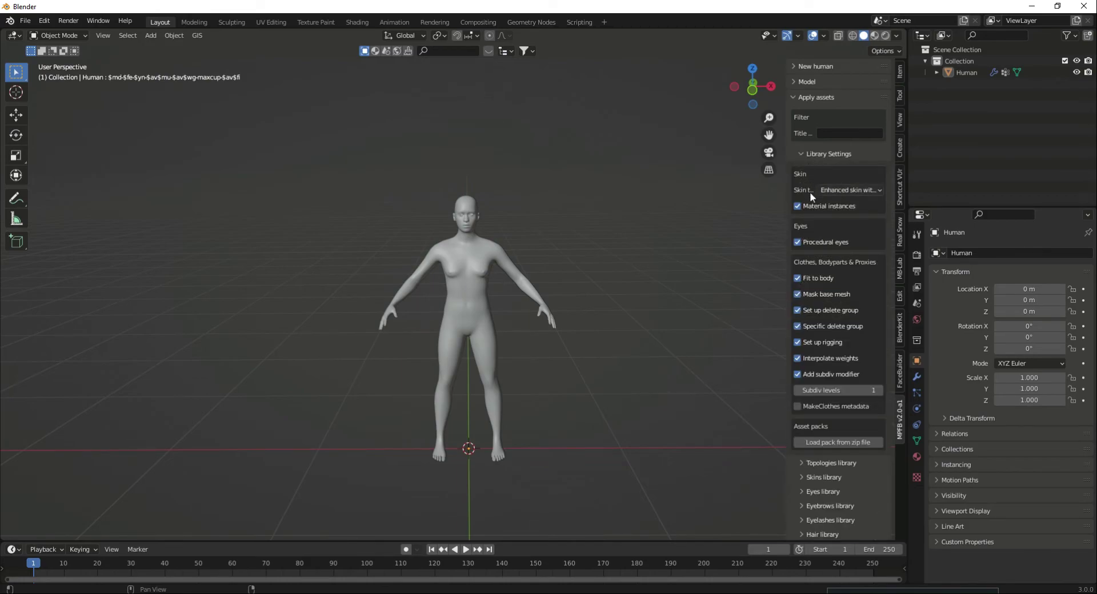
pyautogui.click(844, 443)
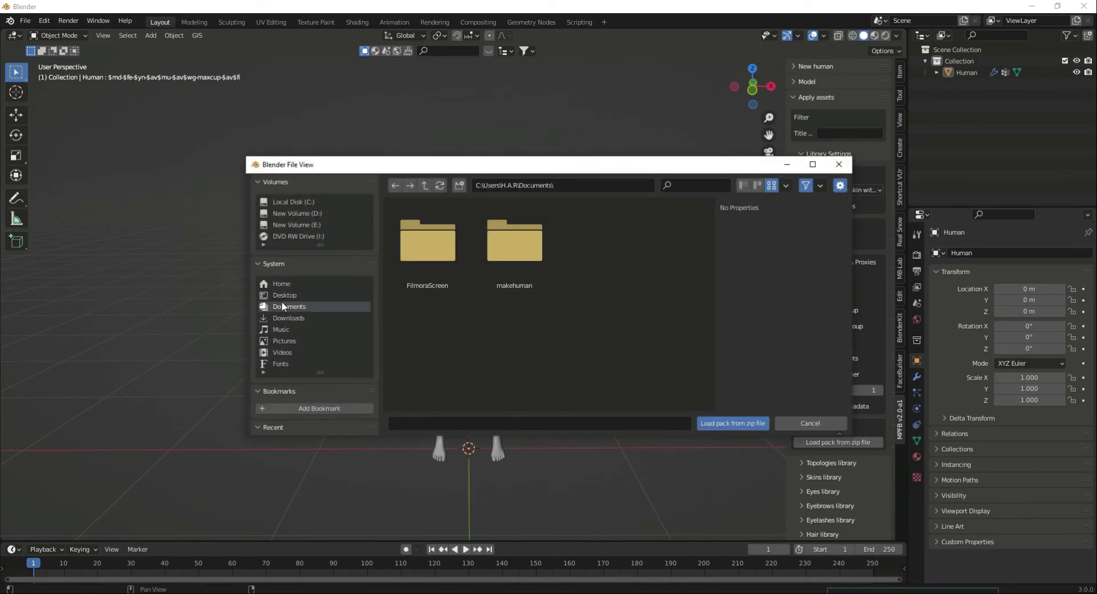
pyautogui.click(280, 317)
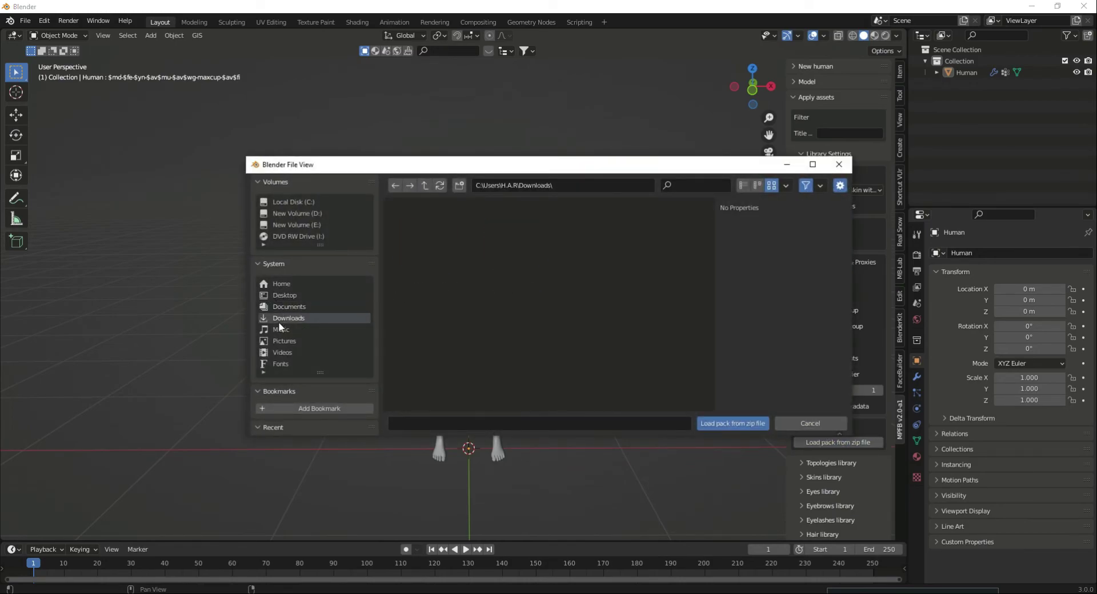
pyautogui.click(434, 266)
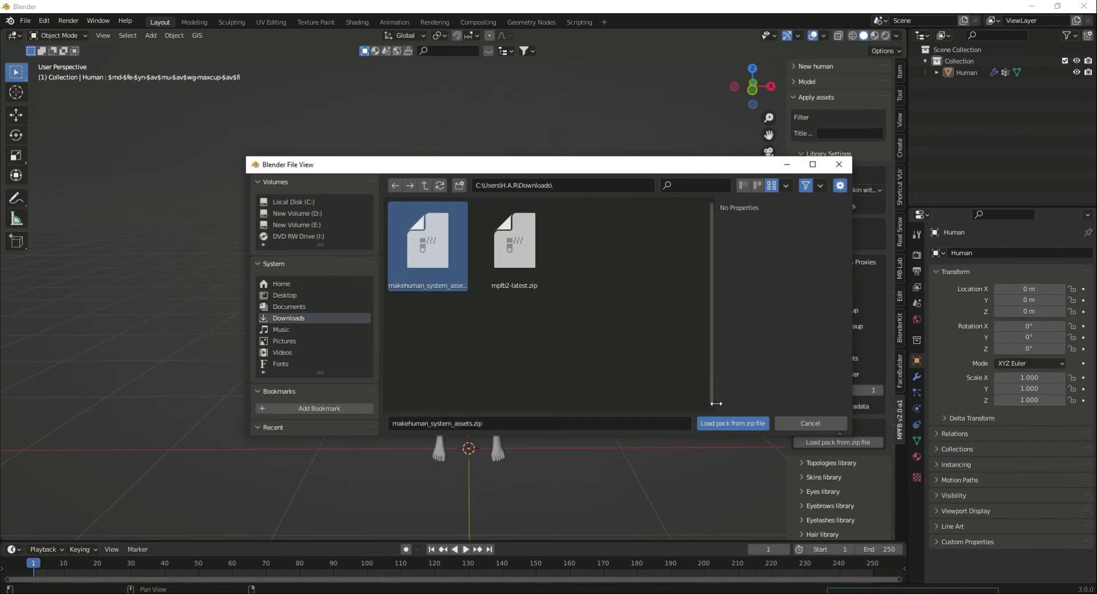
pyautogui.click(729, 423)
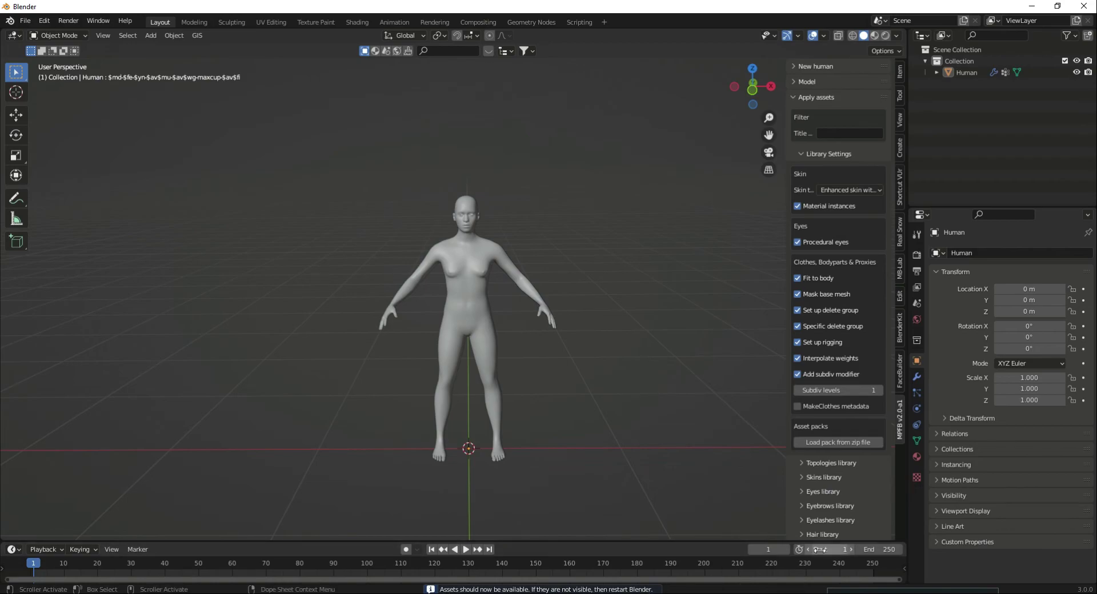
# Expand Apply assets, collapse the library settings, and open the Skins library
pyautogui.click(793, 97)
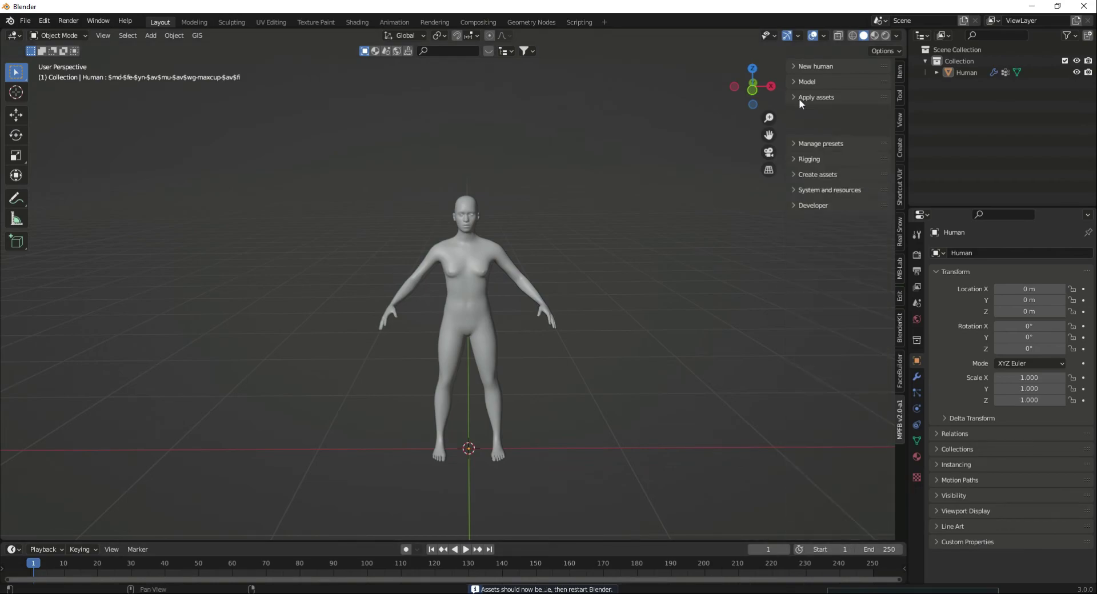
pyautogui.click(799, 98)
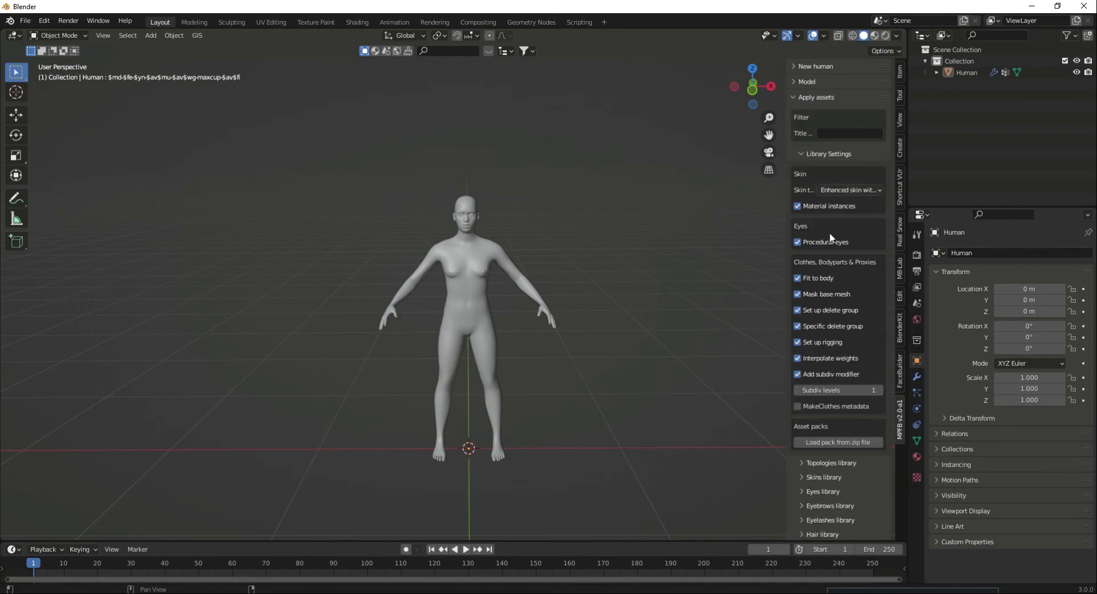
pyautogui.click(817, 154)
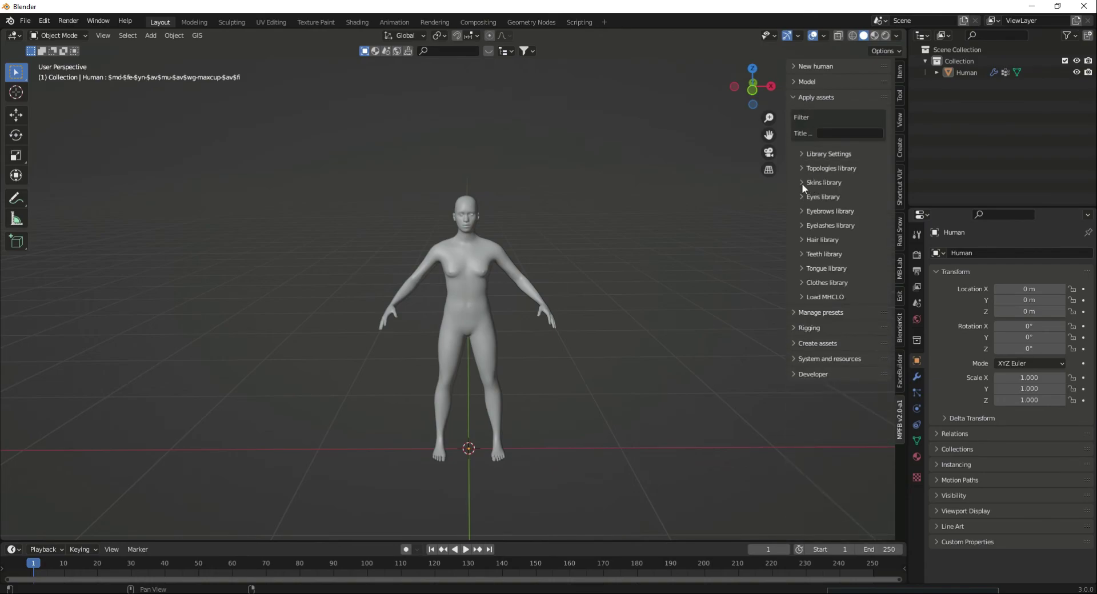
pyautogui.click(802, 182)
# Scroll down the Skins library list to the Young caucasian female preset
pyautogui.scroll(-5, 831, 374)
pyautogui.scroll(-5, 832, 375)
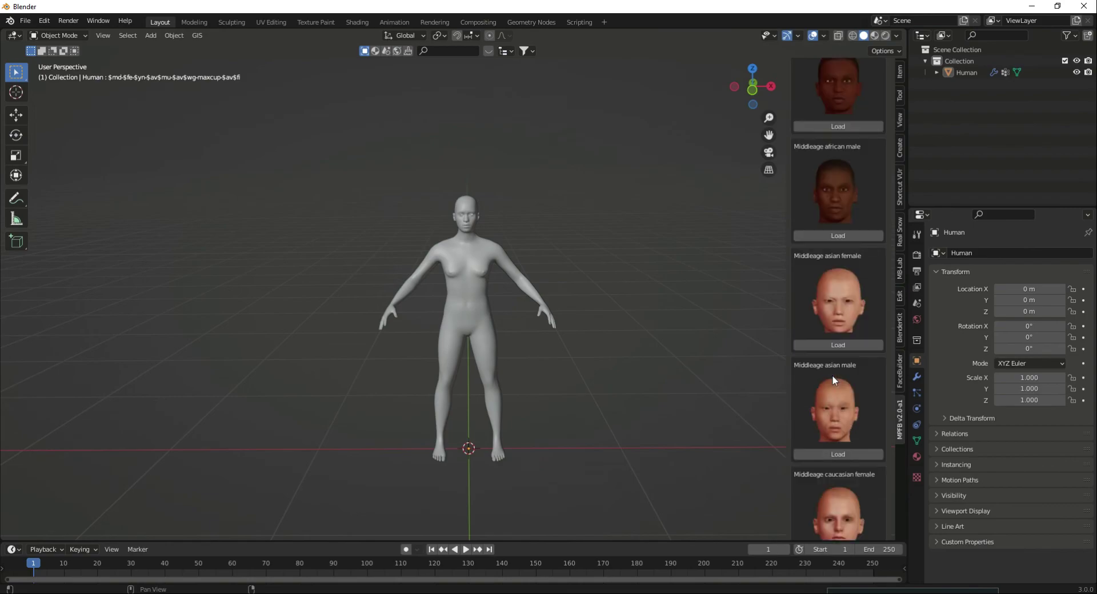
pyautogui.scroll(-5, 827, 378)
pyautogui.scroll(-3, 827, 378)
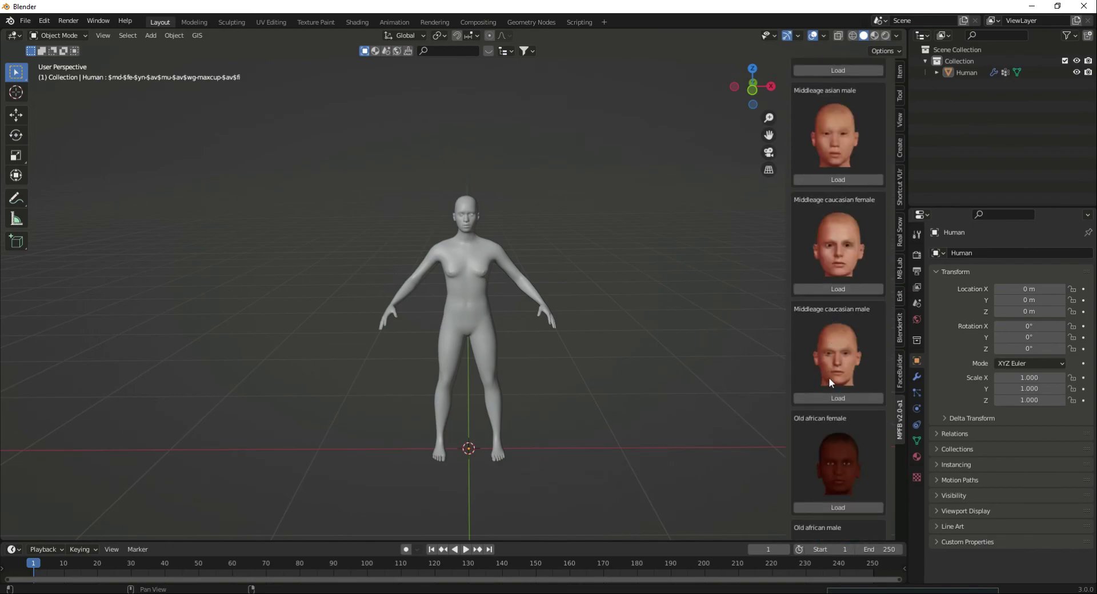
pyautogui.scroll(-5, 828, 377)
pyautogui.scroll(-4, 830, 368)
pyautogui.scroll(-3, 831, 365)
pyautogui.scroll(-5, 830, 365)
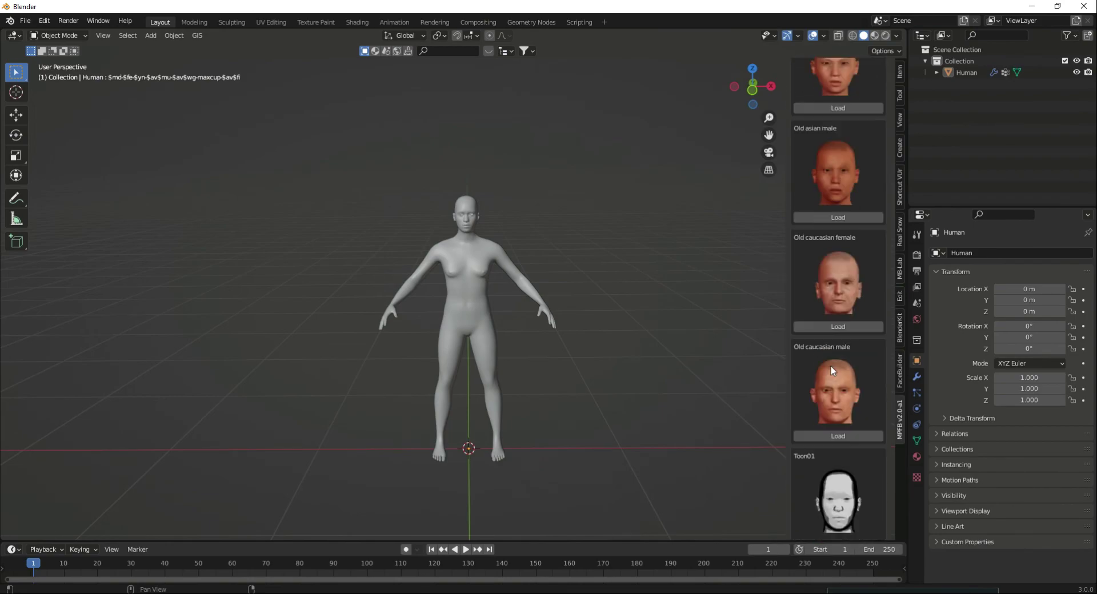
pyautogui.scroll(-4, 830, 366)
pyautogui.scroll(-4, 831, 365)
pyautogui.scroll(-4, 834, 369)
pyautogui.scroll(-4, 832, 379)
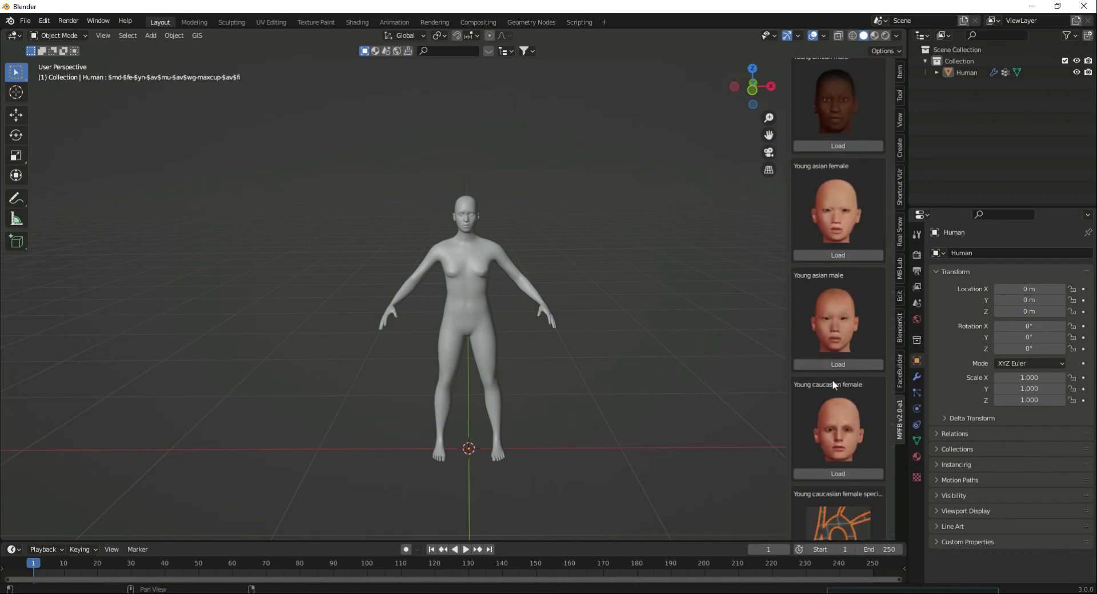
pyautogui.scroll(-2, 831, 379)
# Apply the Young caucasian female skin, orbit to check it, then load the variant below
pyautogui.click(839, 358)
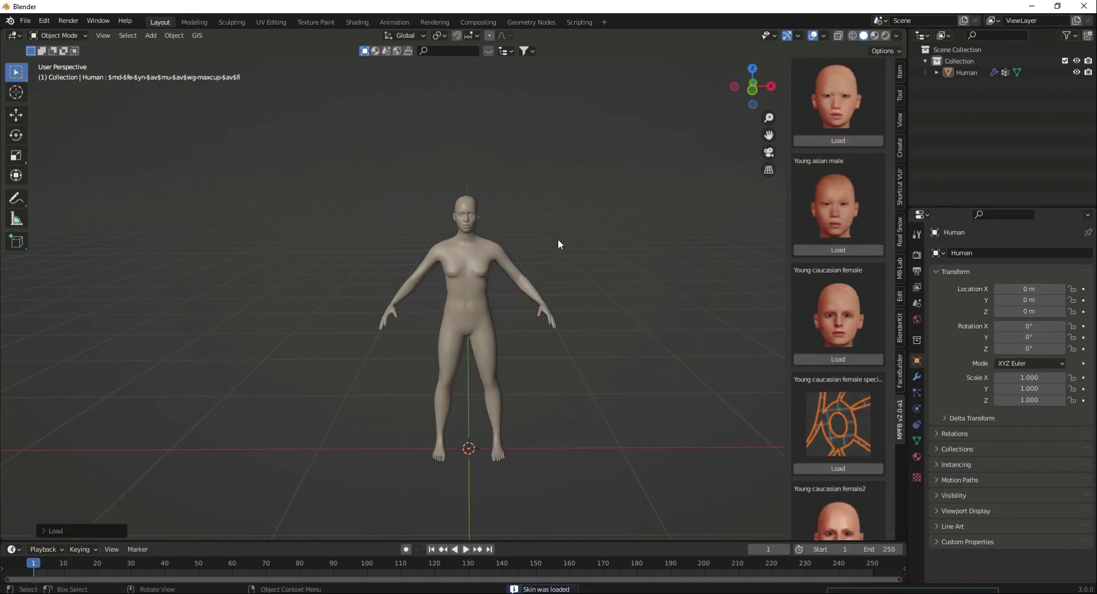
pyautogui.scroll(3, 550, 249)
pyautogui.scroll(-3, 544, 259)
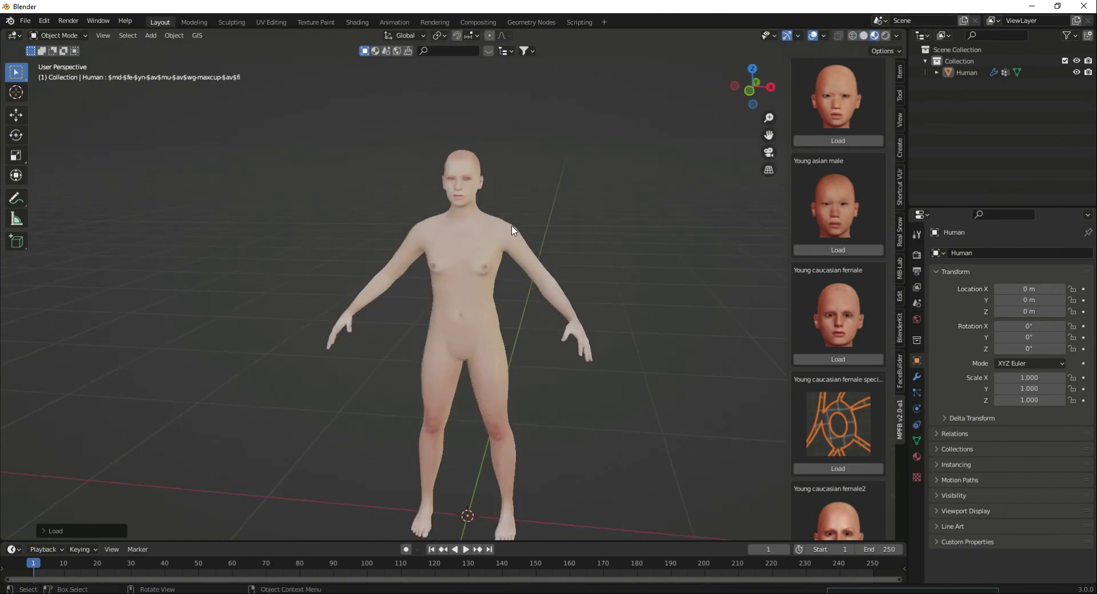
pyautogui.scroll(2, 506, 227)
pyautogui.moveTo(520, 227)
pyautogui.mouseDown(button='middle')
pyautogui.moveTo(634, 229)
pyautogui.moveTo(404, 271)
pyautogui.moveTo(381, 287)
pyautogui.moveTo(411, 292)
pyautogui.mouseUp(button='middle')
pyautogui.click(838, 470)
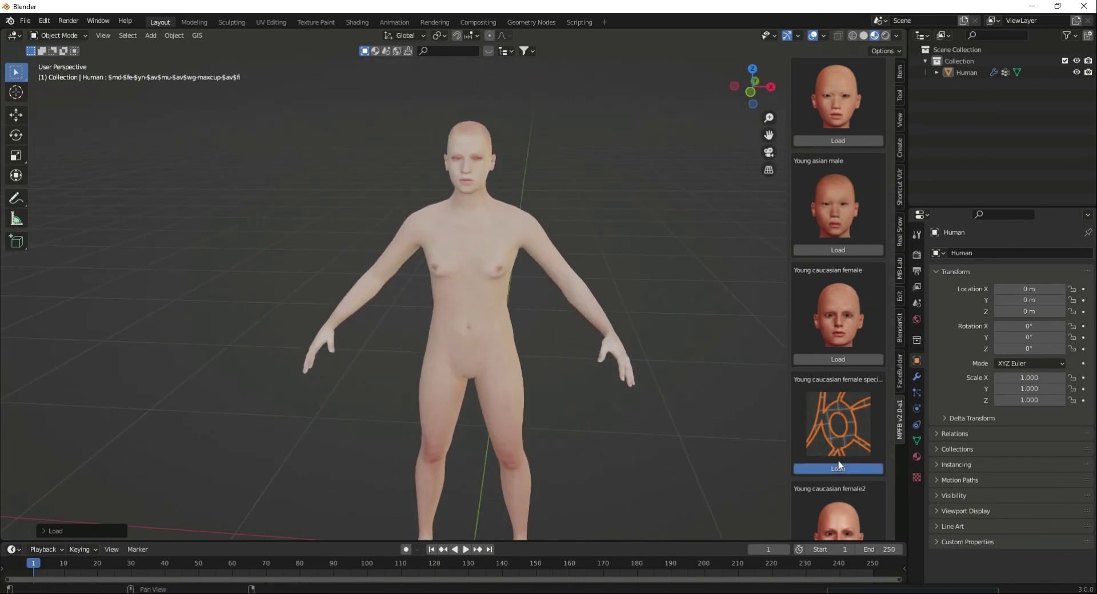